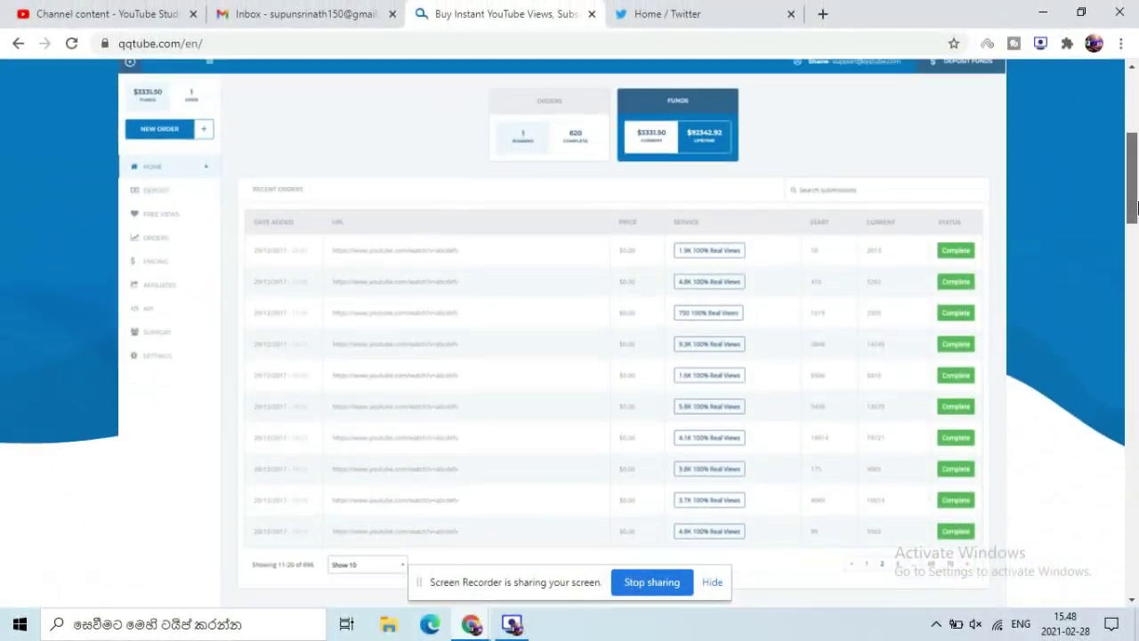
Step: Browse the QQTube site, visiting the blog and returning to the home page
drag(1133, 206, 1133, 592)
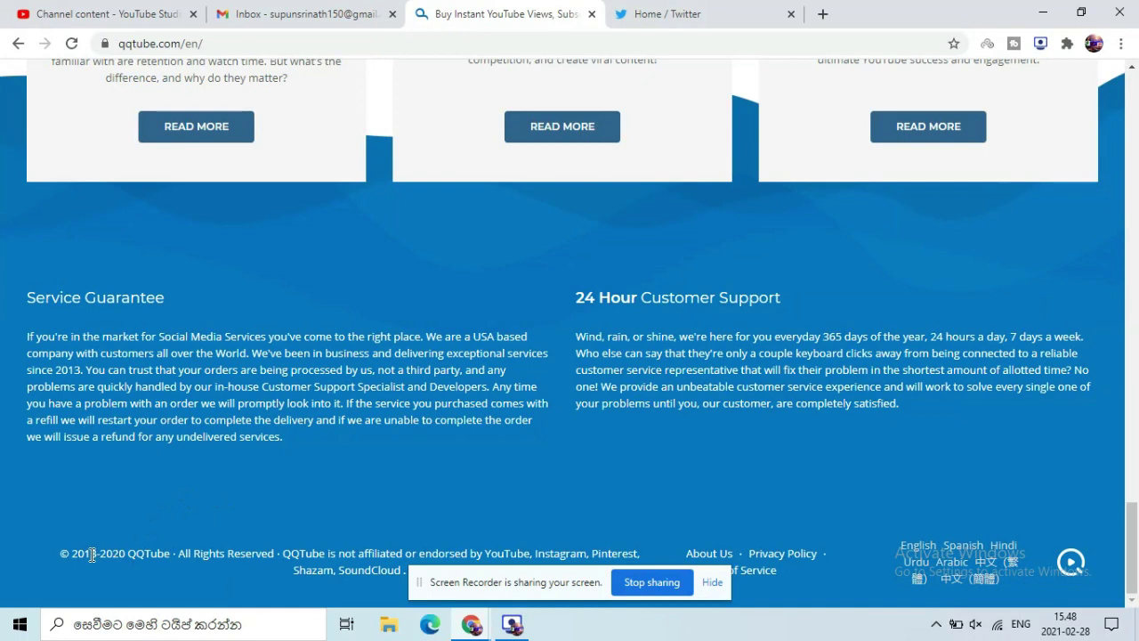
drag(118, 557, 130, 541)
drag(1134, 378, 1135, 107)
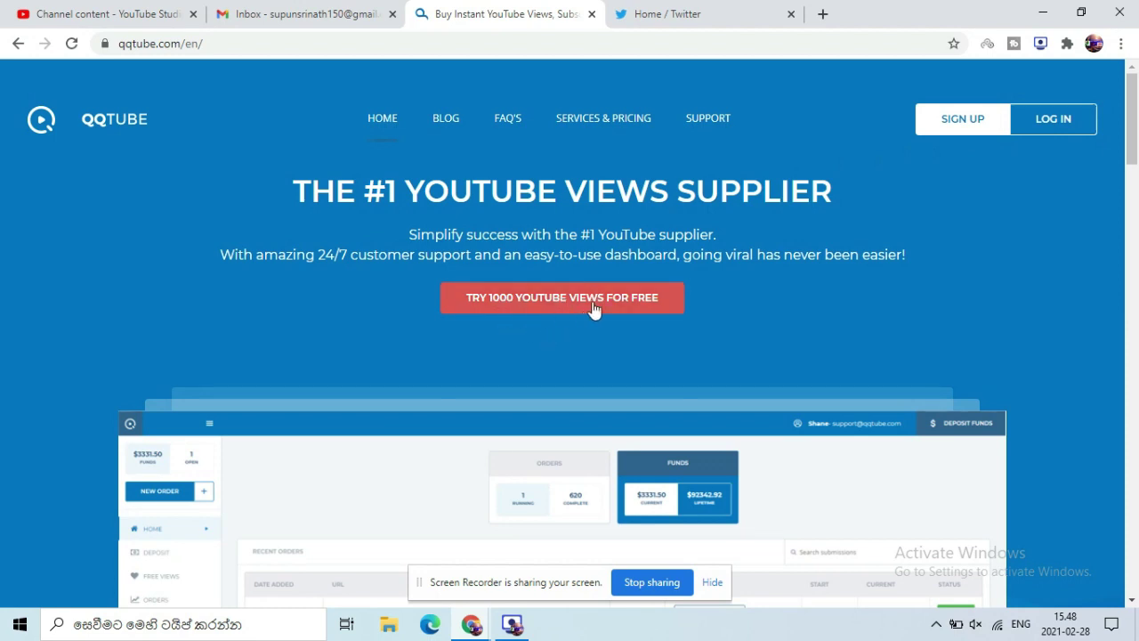
click(447, 121)
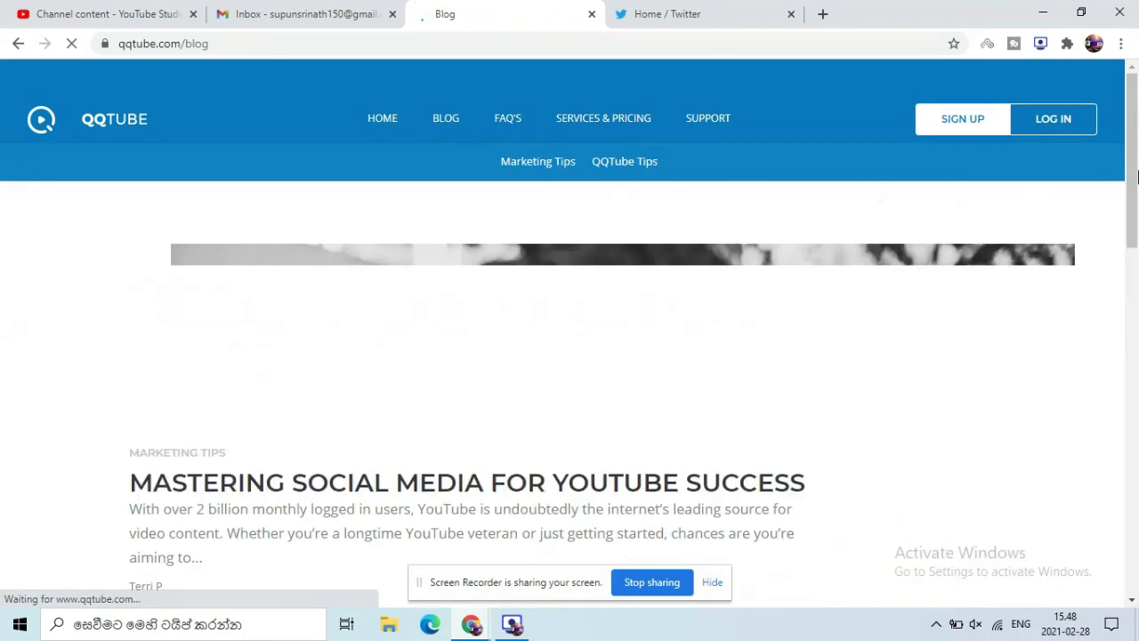
drag(1135, 138, 1136, 132)
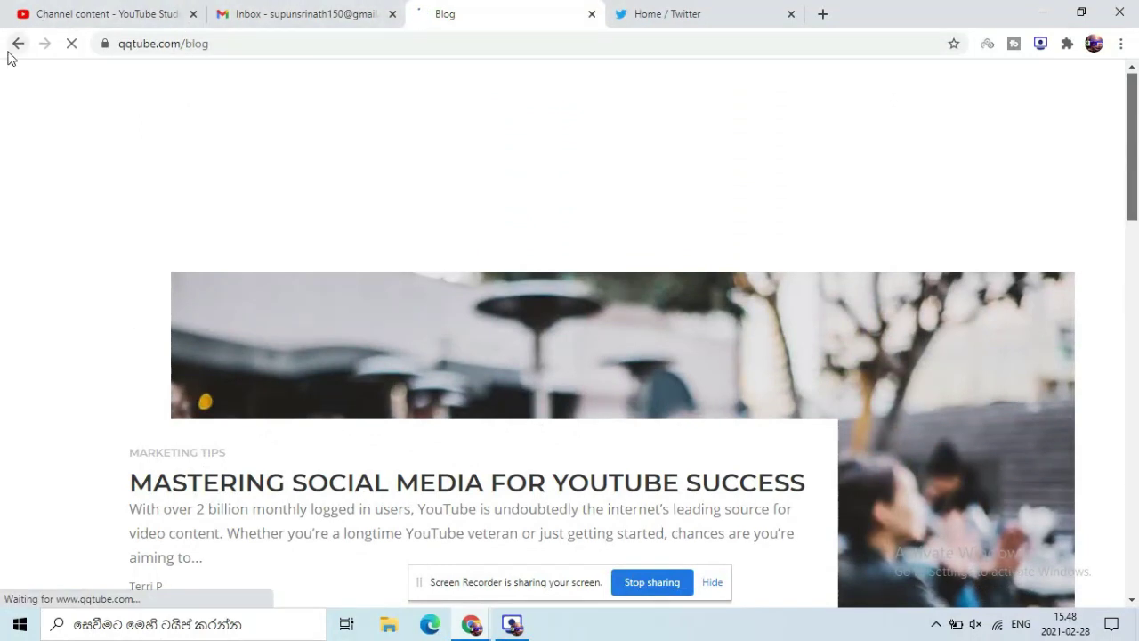
click(13, 48)
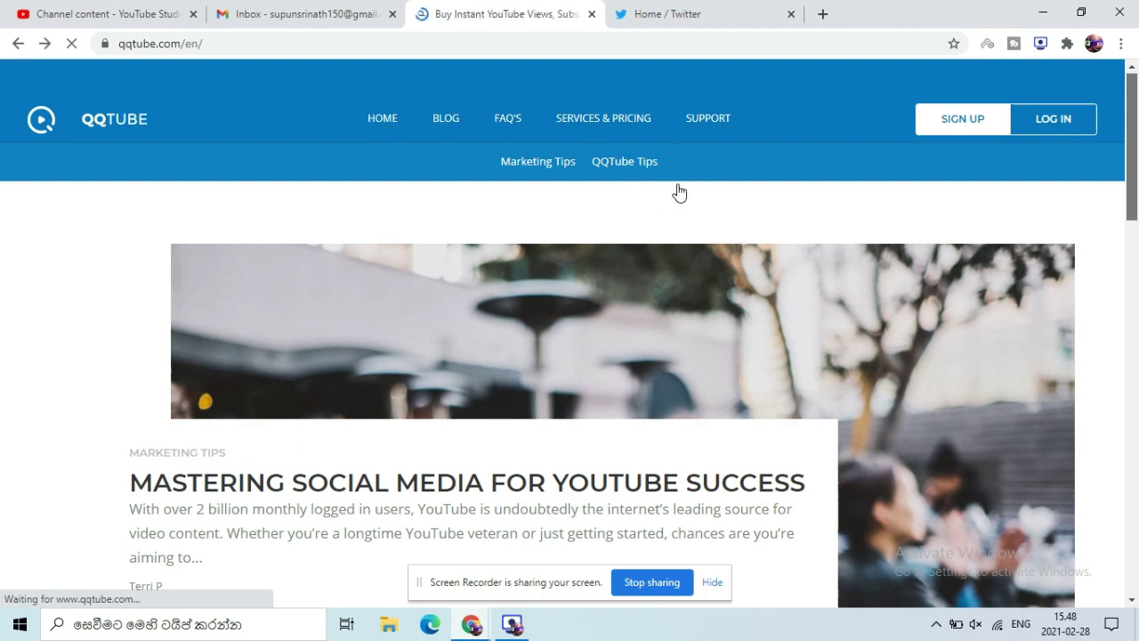
drag(1135, 115, 1136, 169)
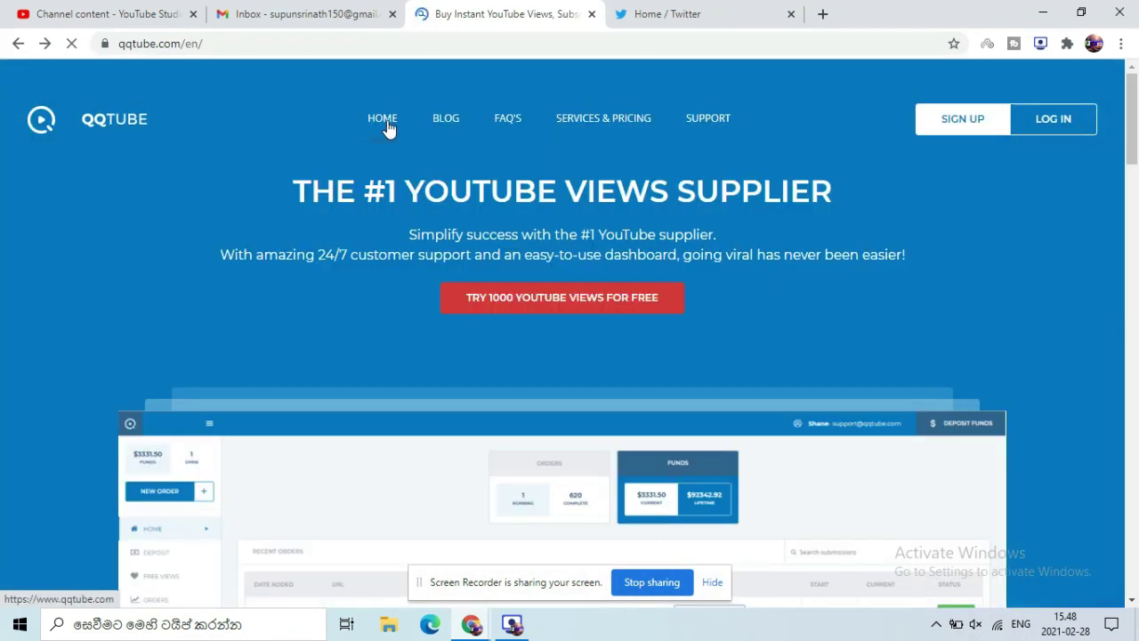
click(534, 302)
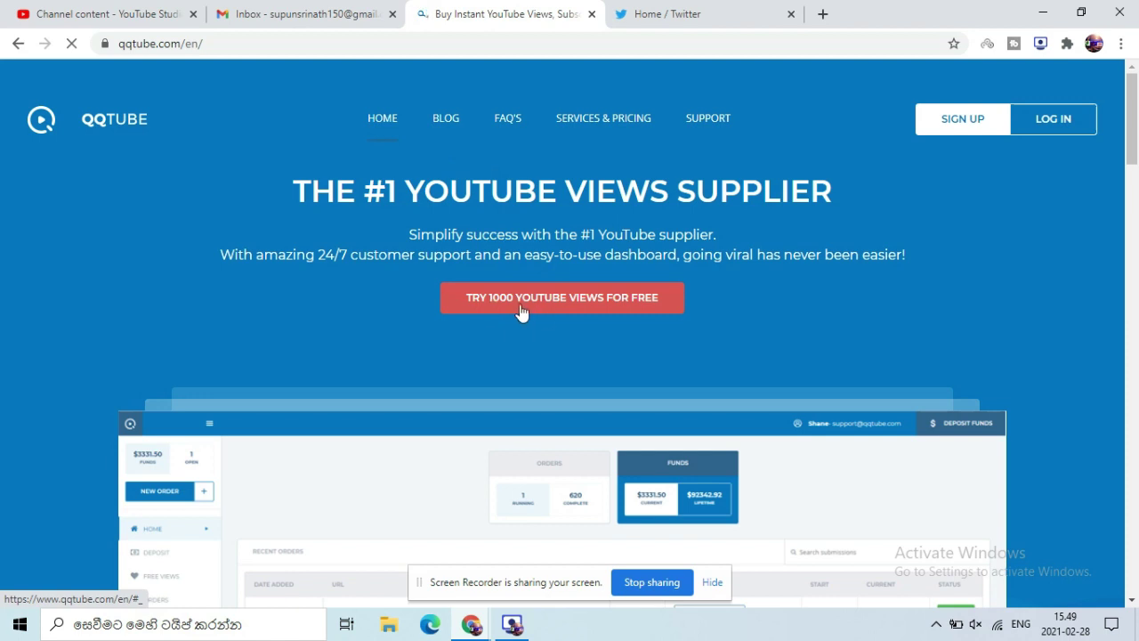
Step: Fill the free-views sign-up form with username, e-mail and password twice, join the newsletter, and submit
click(509, 300)
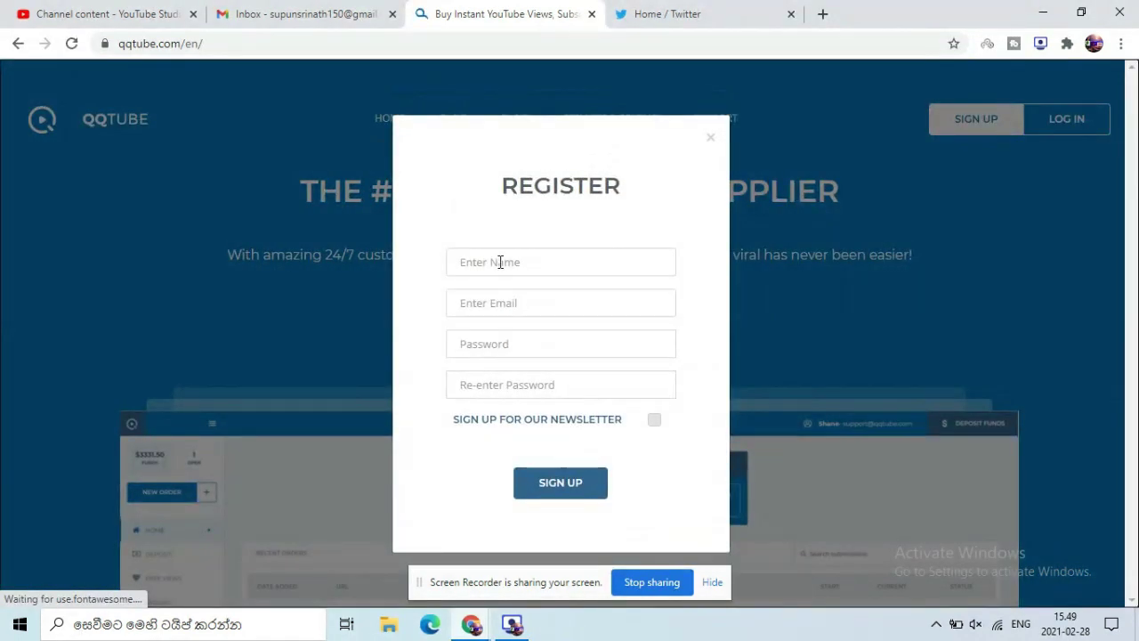
click(500, 262)
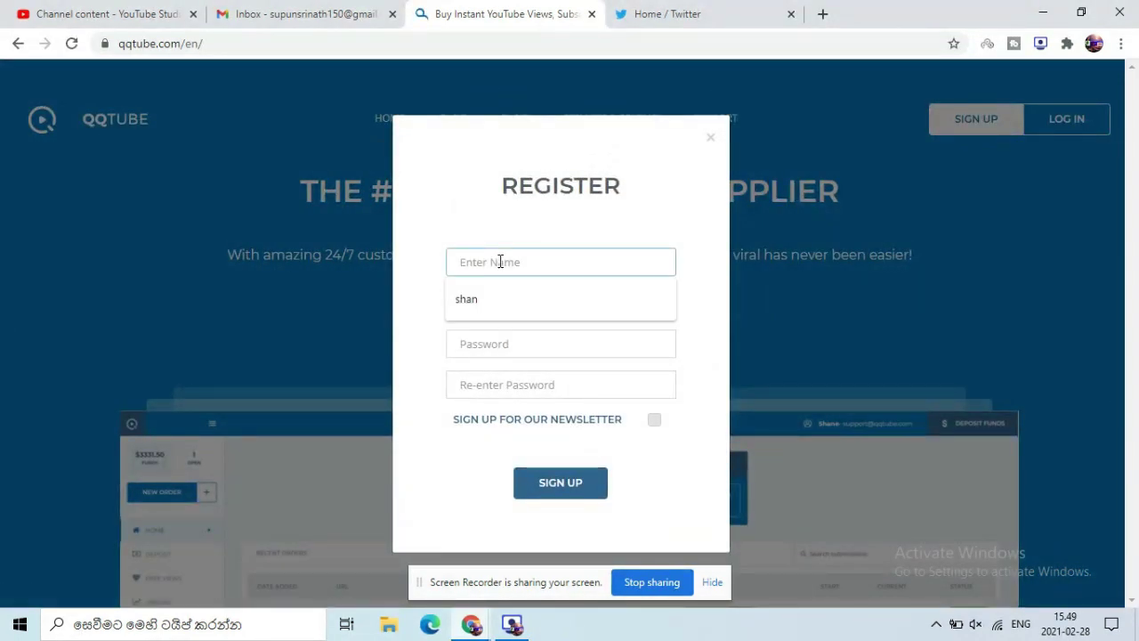
text(S)
text(u)
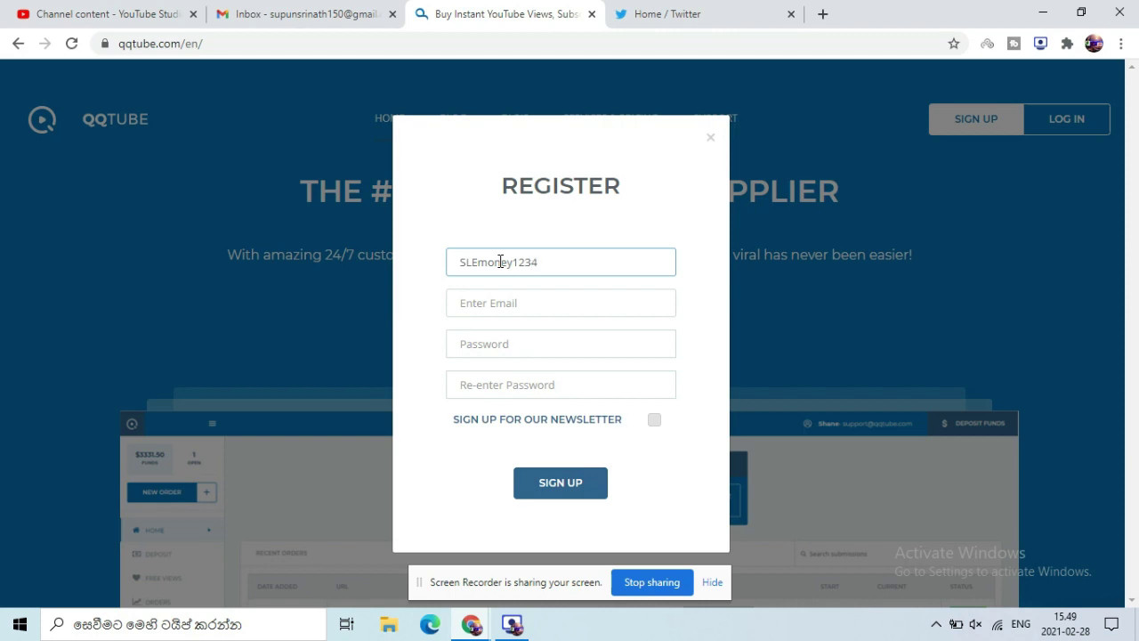
click(509, 308)
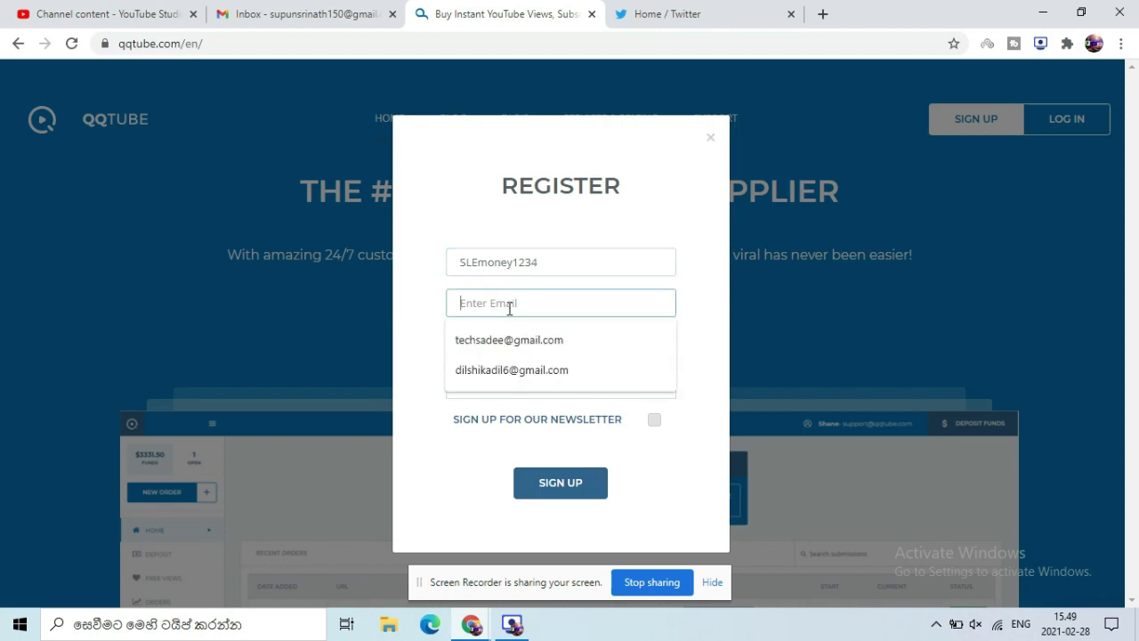
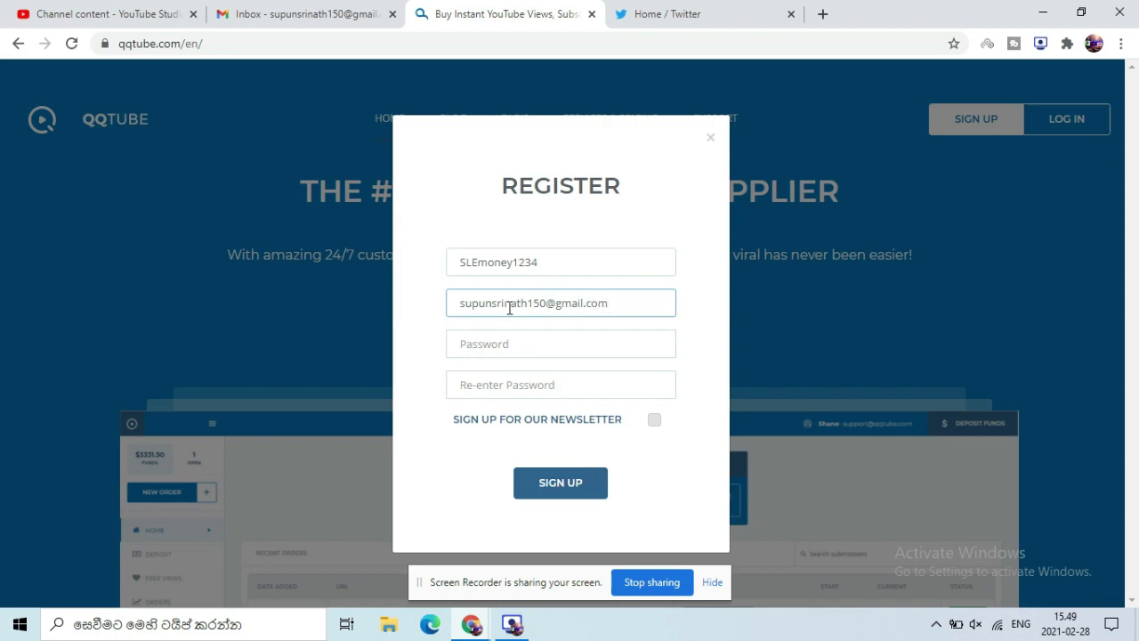
click(498, 348)
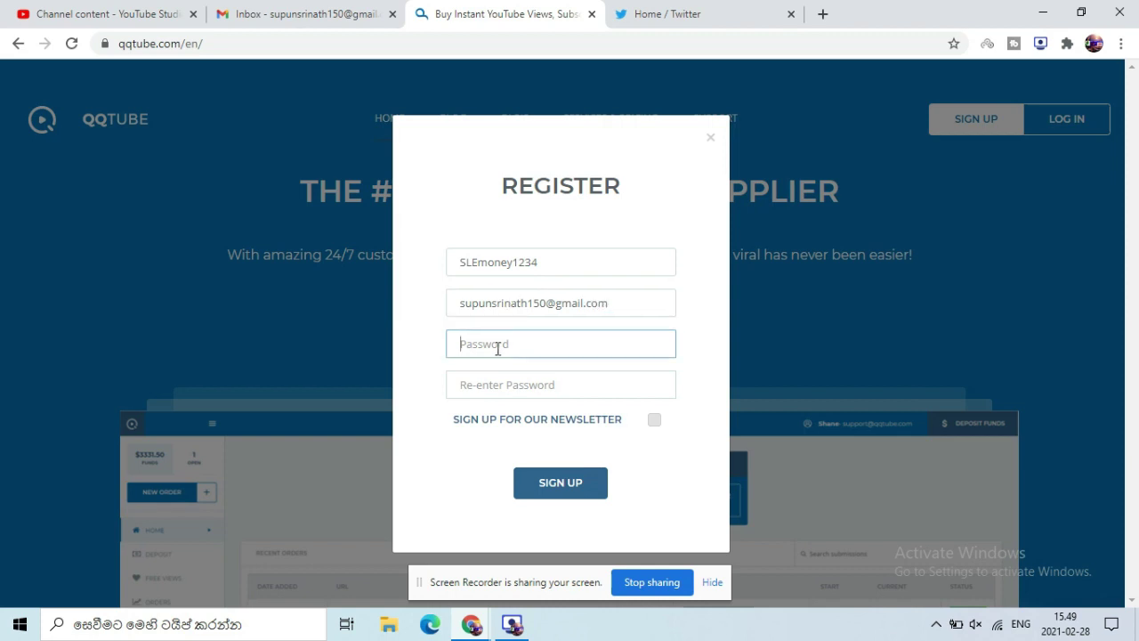
text(s)
click(575, 397)
text(s)
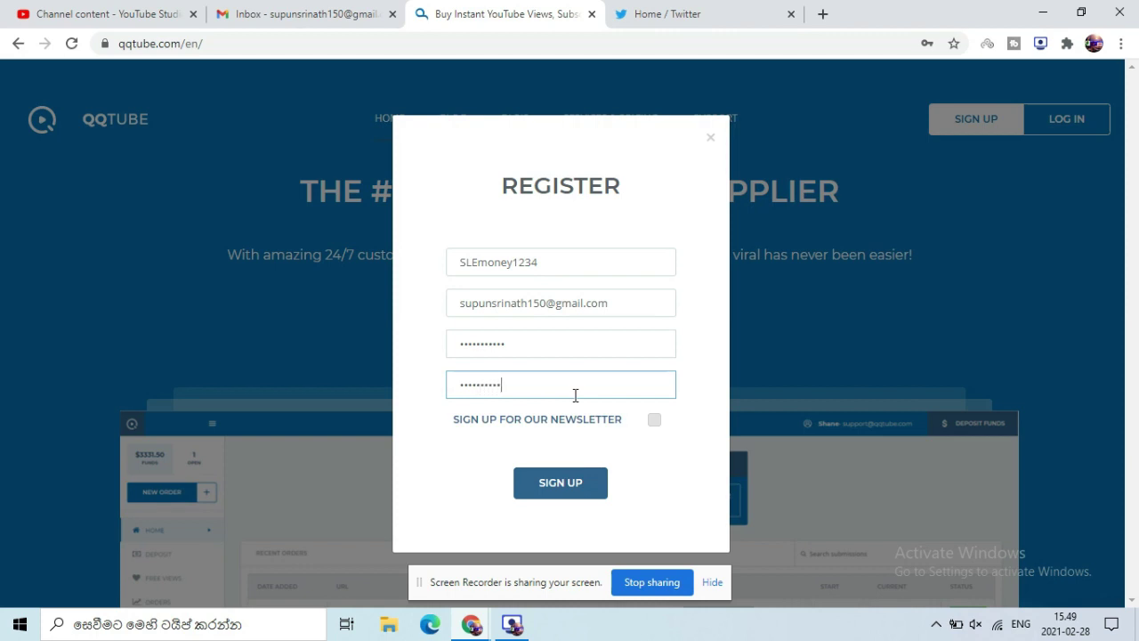
click(654, 420)
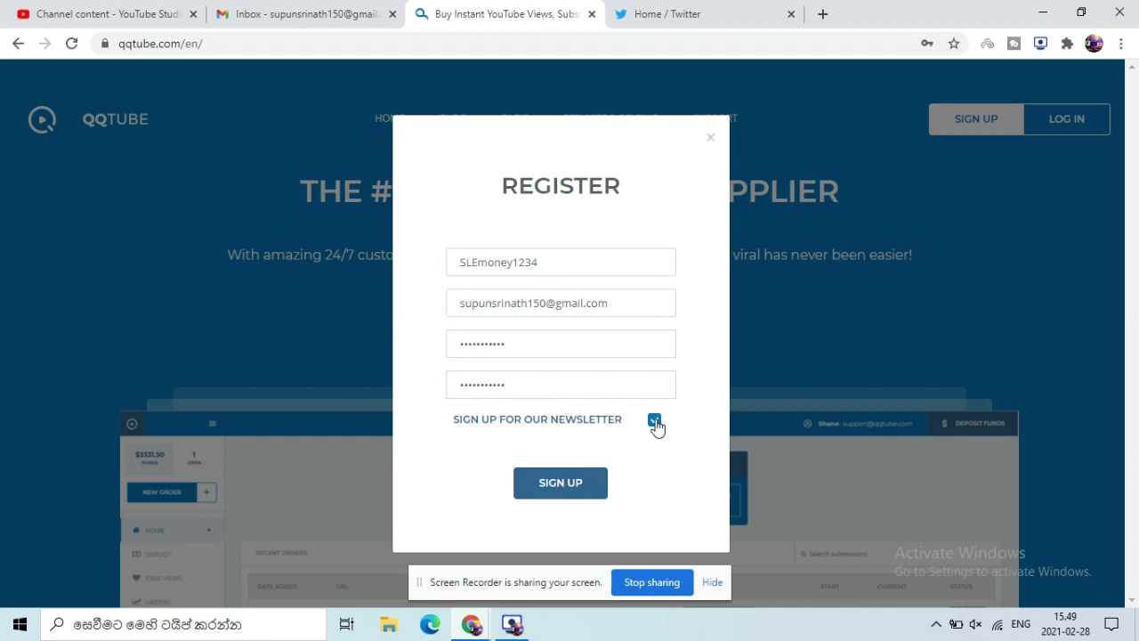
click(563, 489)
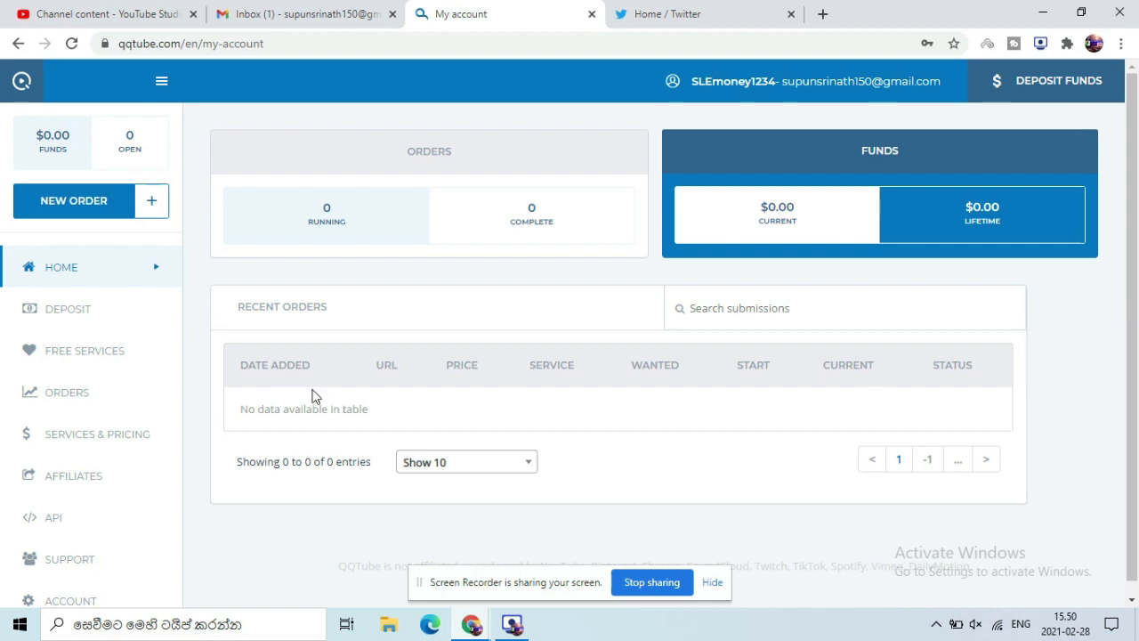
Step: Open and close the Deposit form, visit Account, then start a New Order for YouTube Views
scroll(1138, 258, down, 1)
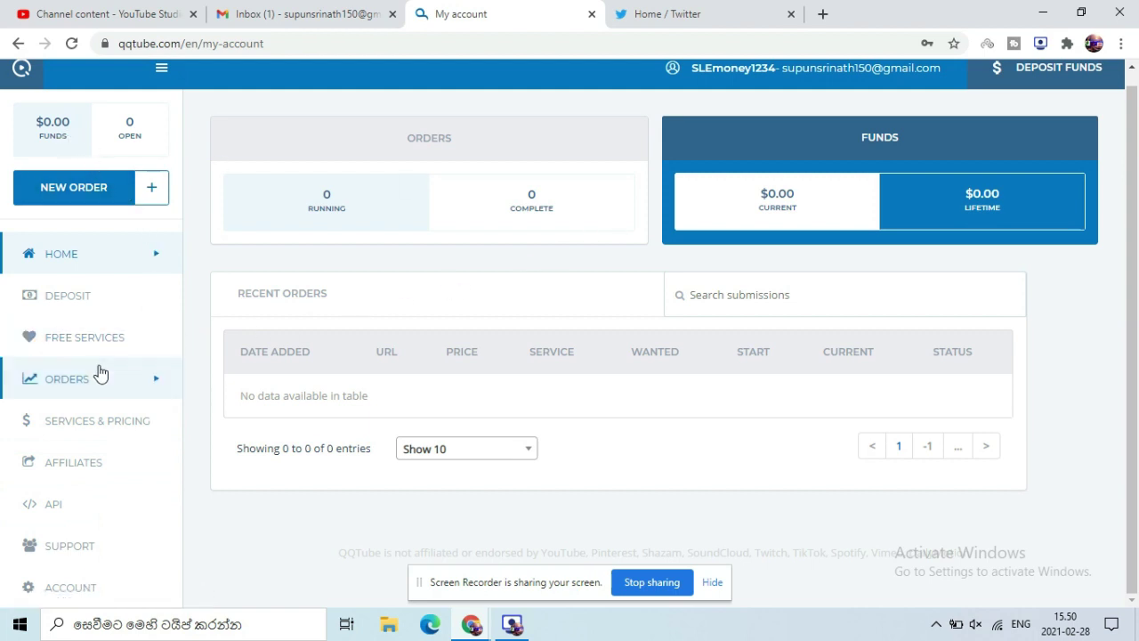
click(94, 305)
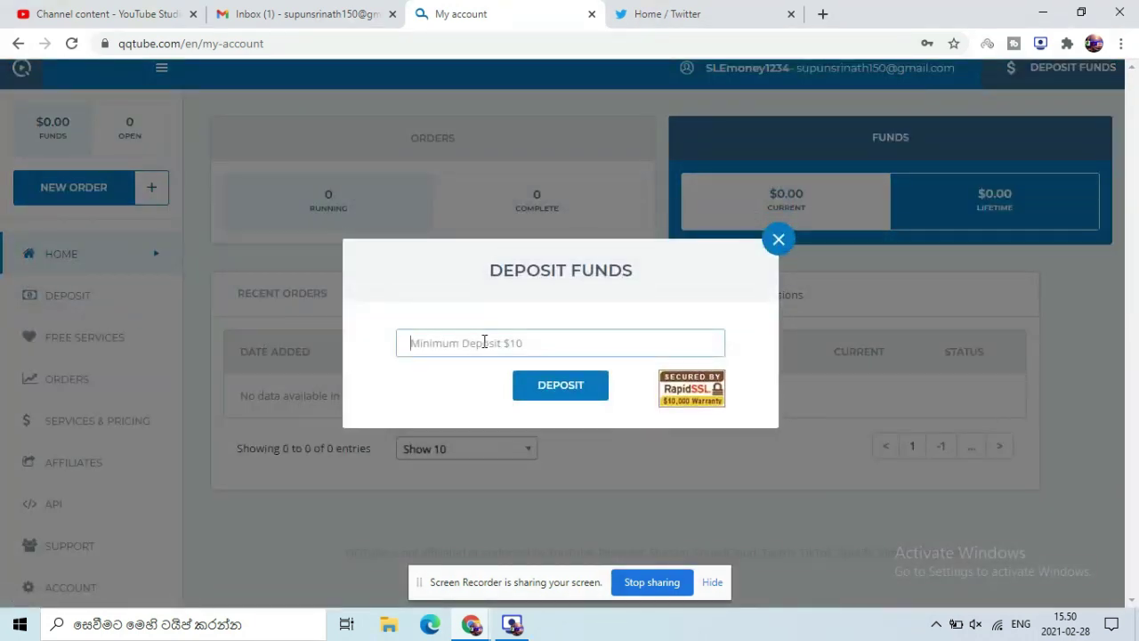
click(779, 240)
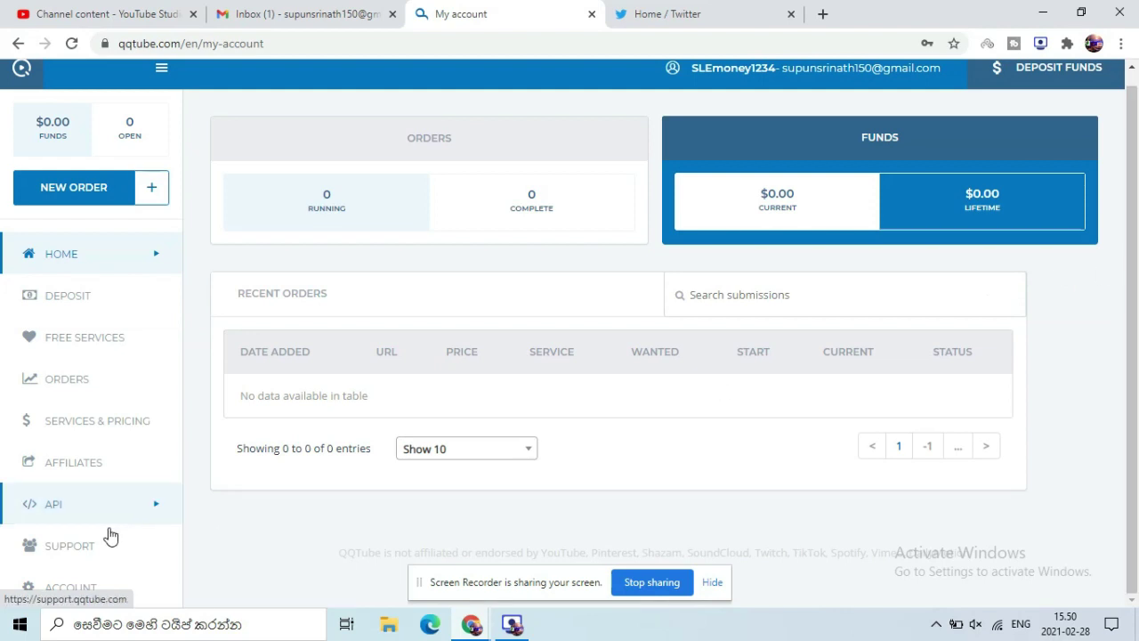
click(105, 589)
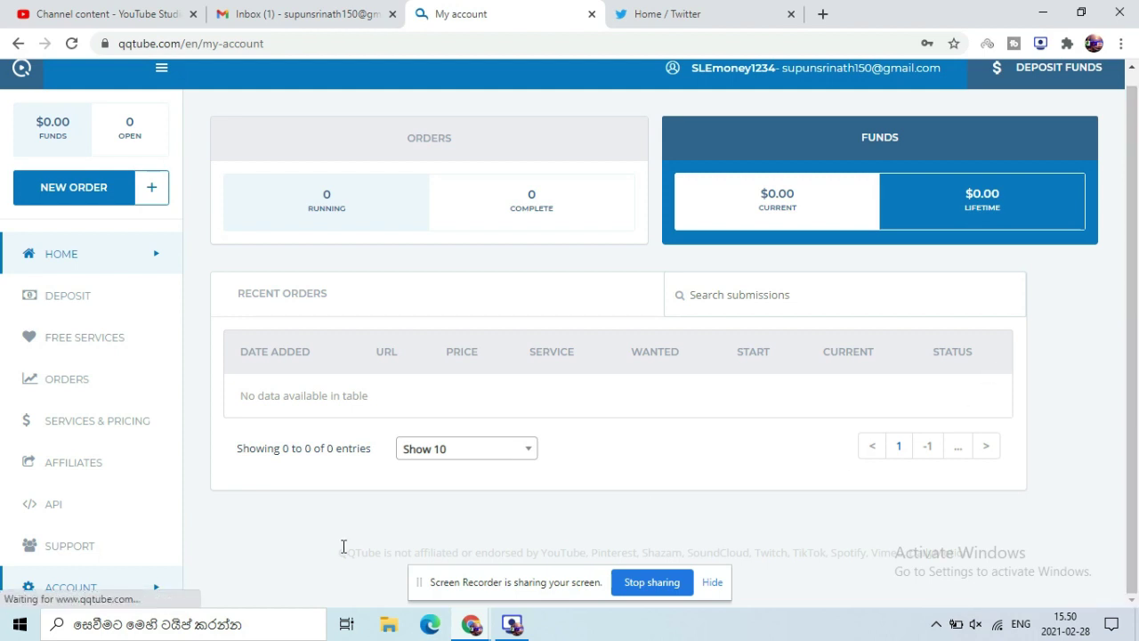
click(144, 595)
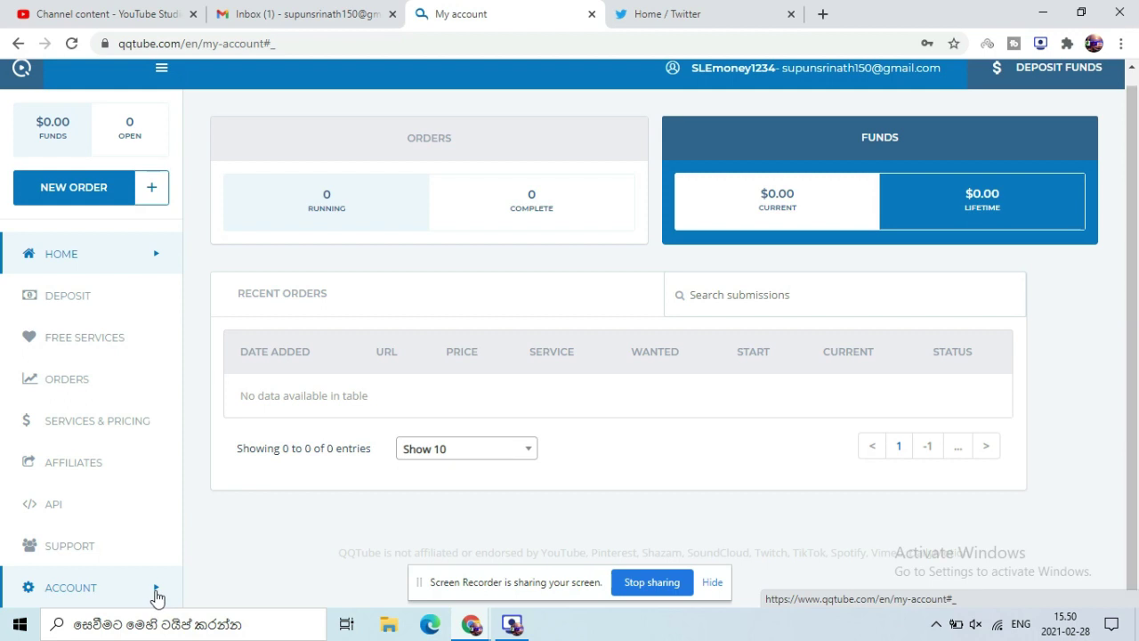
click(89, 598)
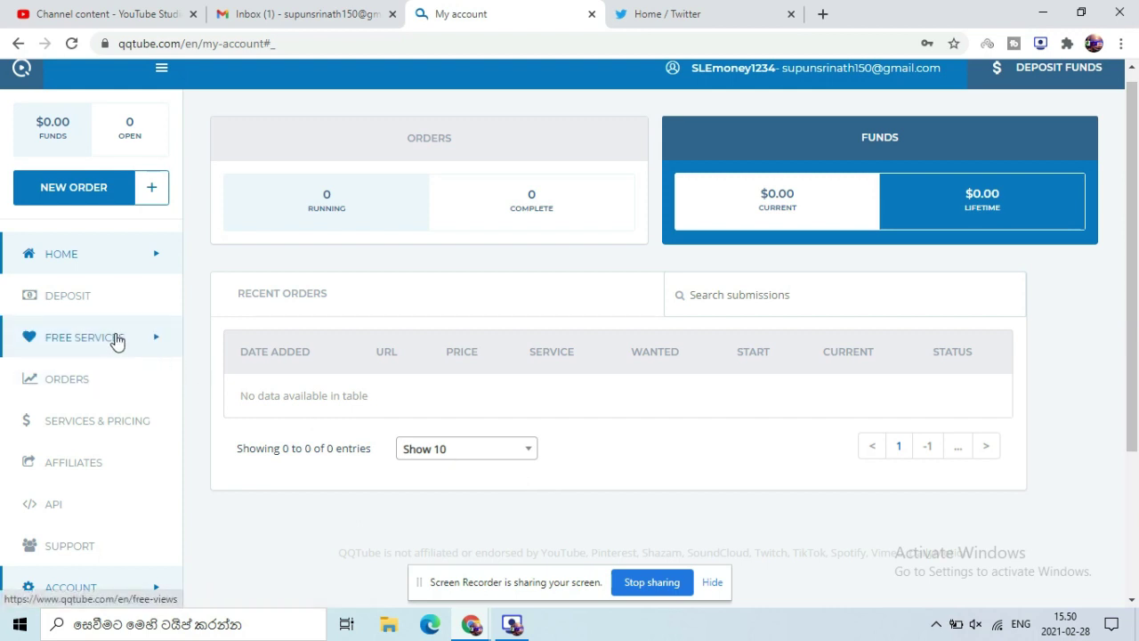
click(93, 191)
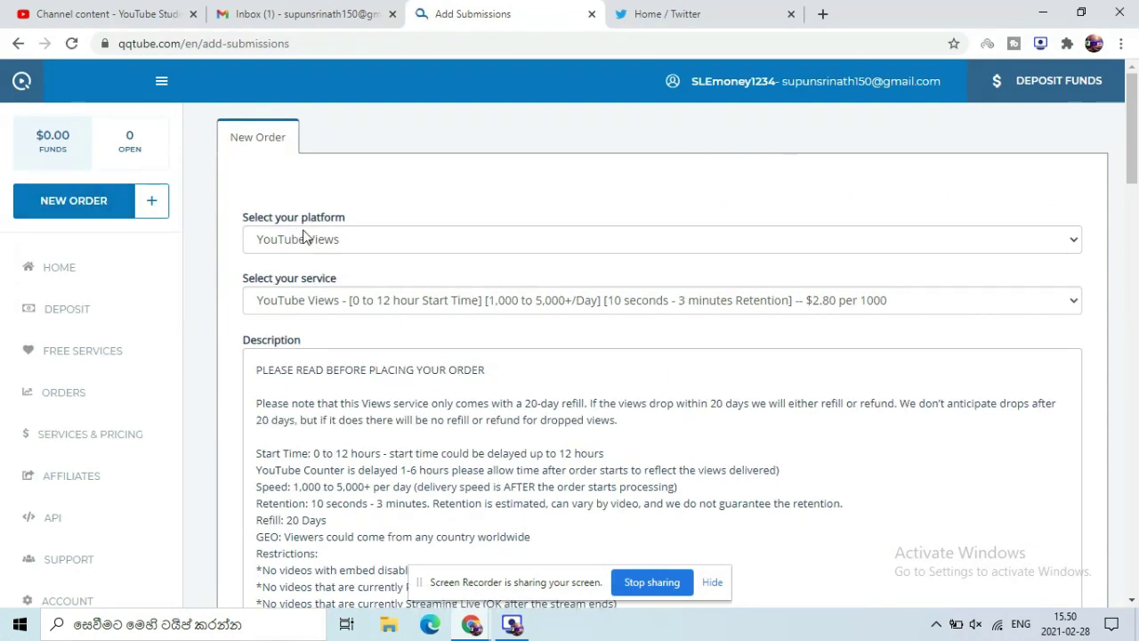
click(1050, 251)
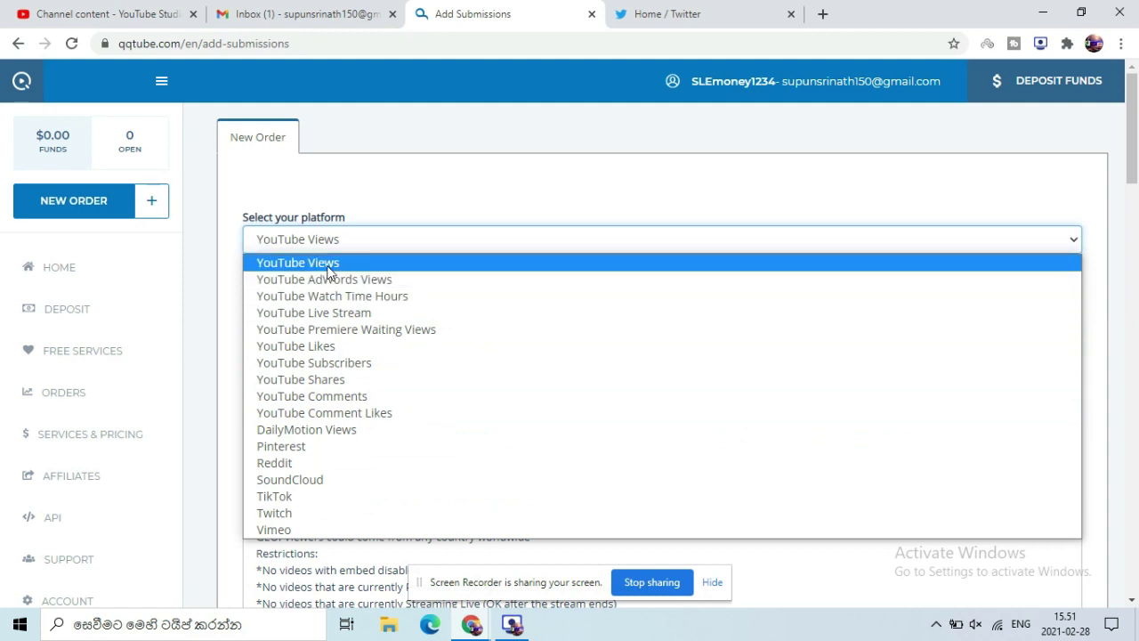
click(330, 262)
click(981, 302)
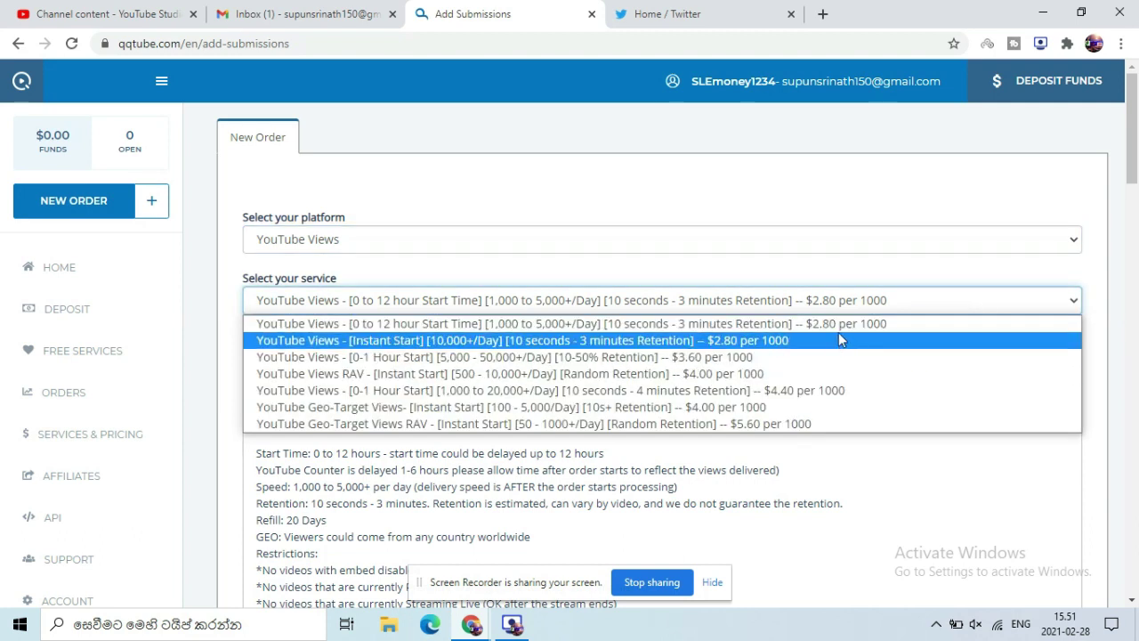
click(894, 207)
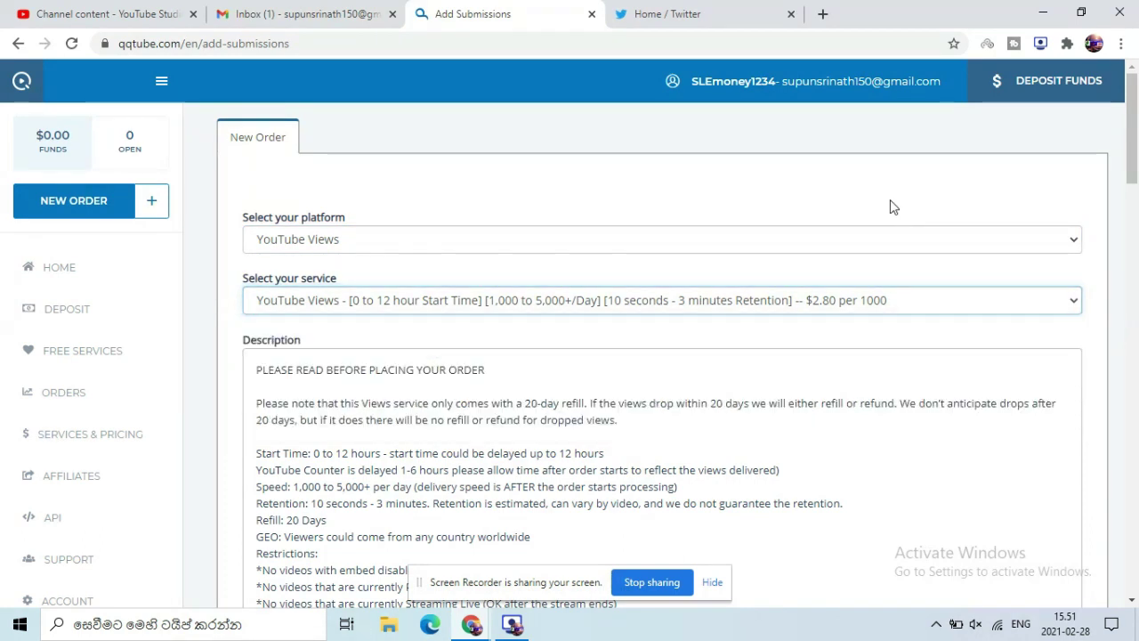
drag(1132, 171, 1132, 169)
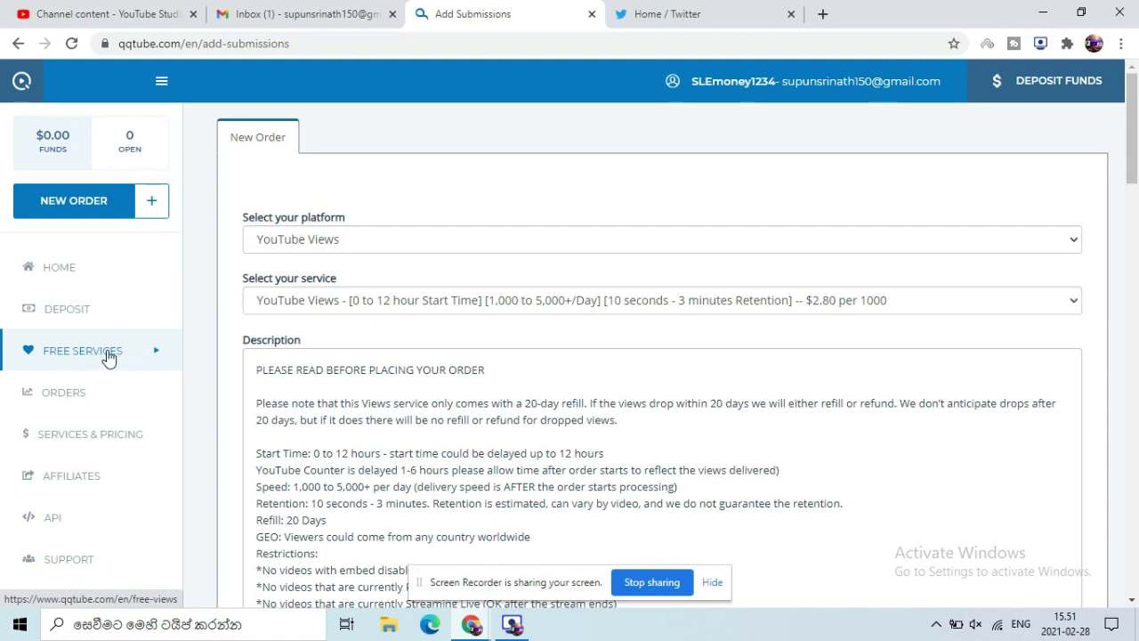
Step: Open the free services page and show the steps table for 1000 free YouTube views
click(102, 362)
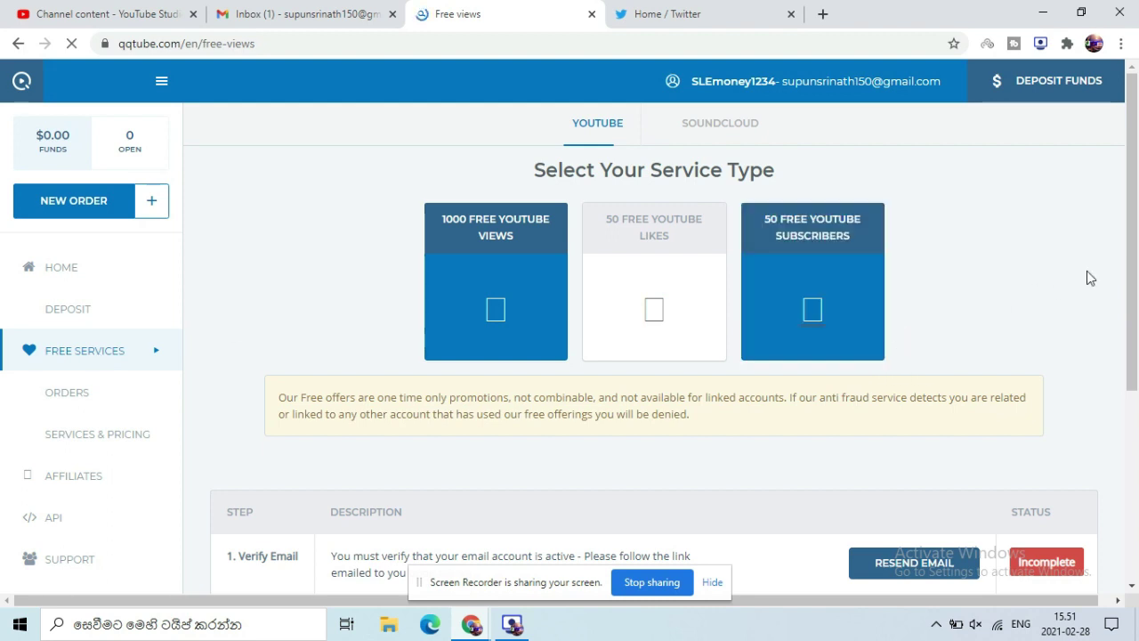
drag(1132, 160, 1137, 260)
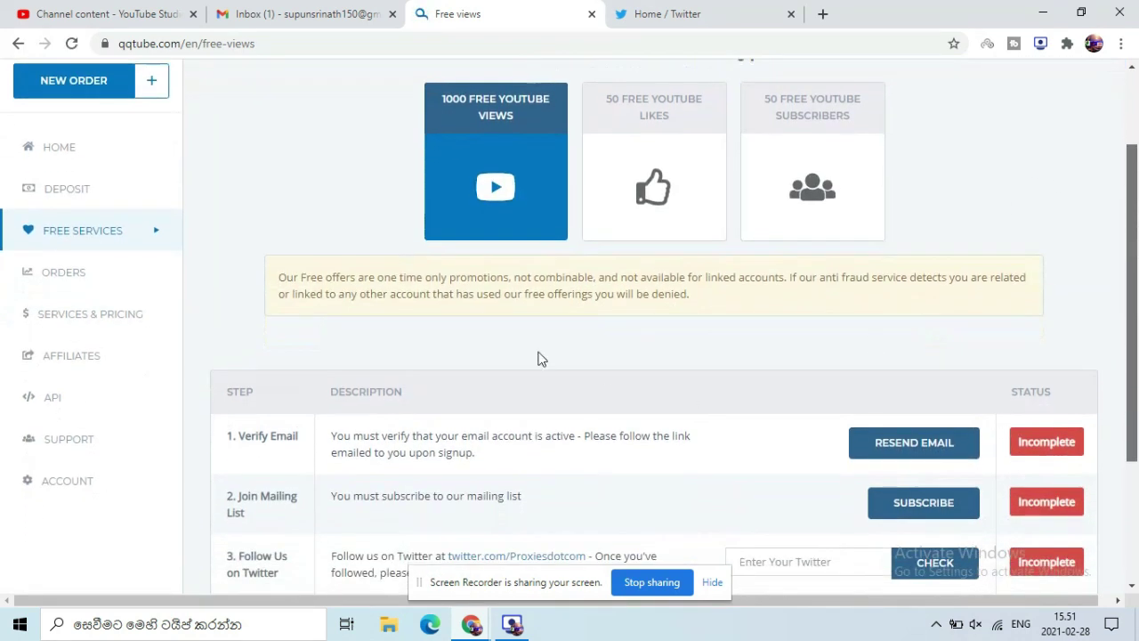
click(657, 209)
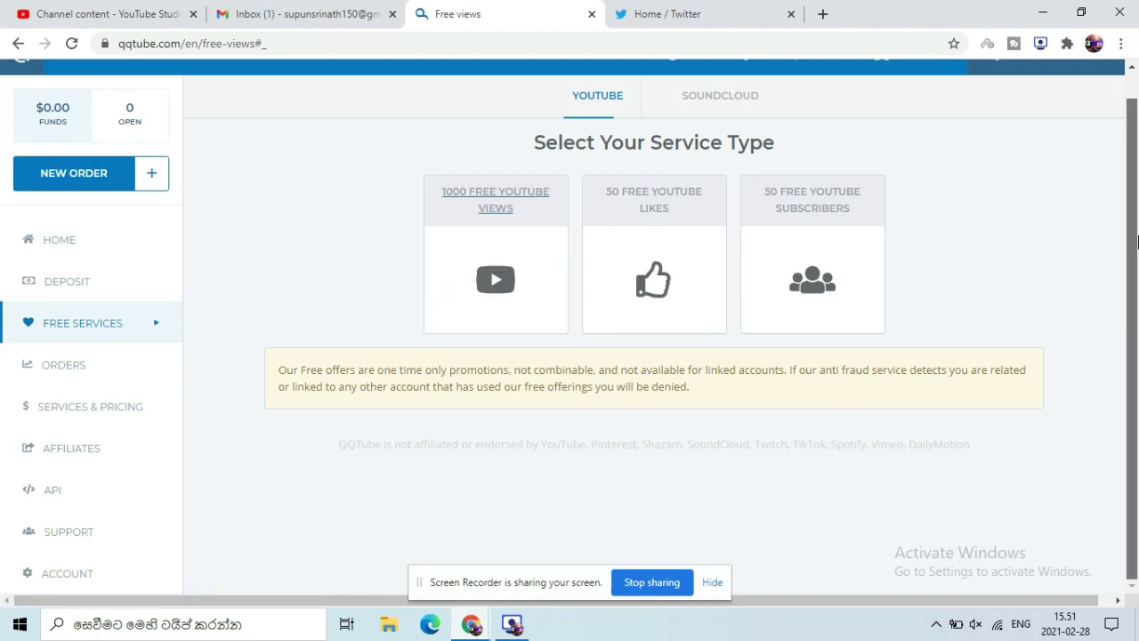
click(512, 279)
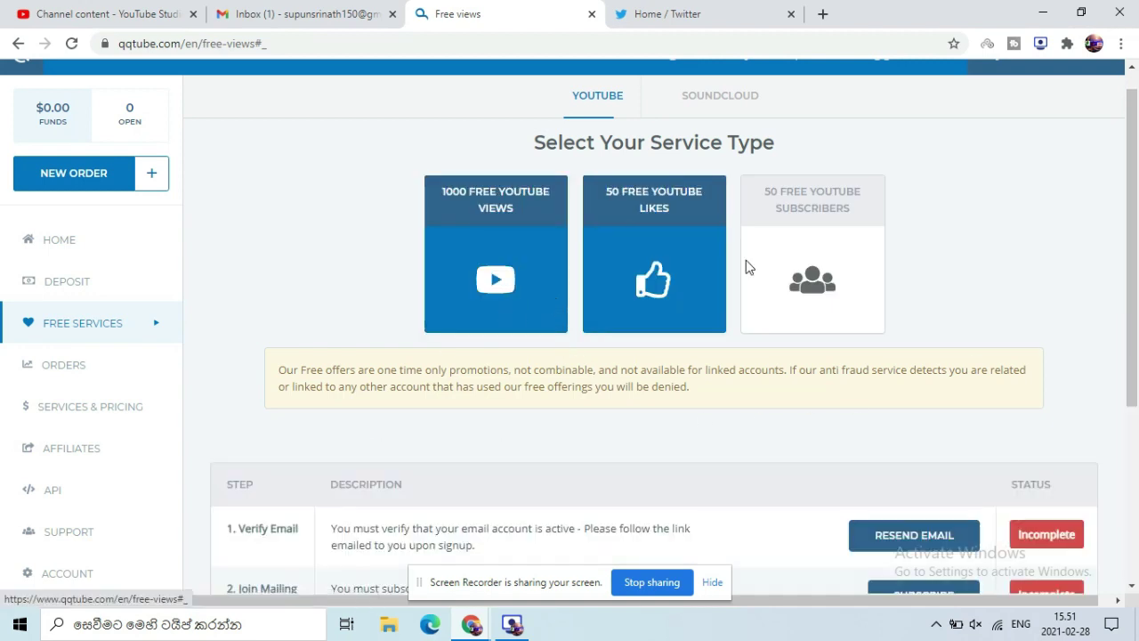
scroll(1137, 256, down, 1)
scroll(1137, 314, down, 1)
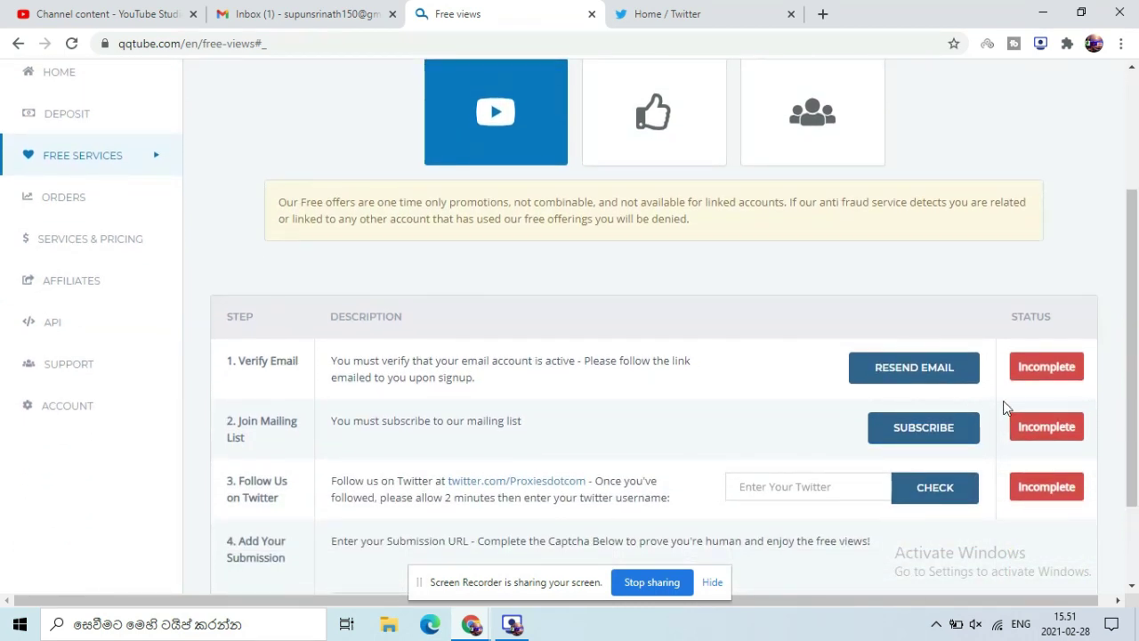
scroll(1136, 402, down, 2)
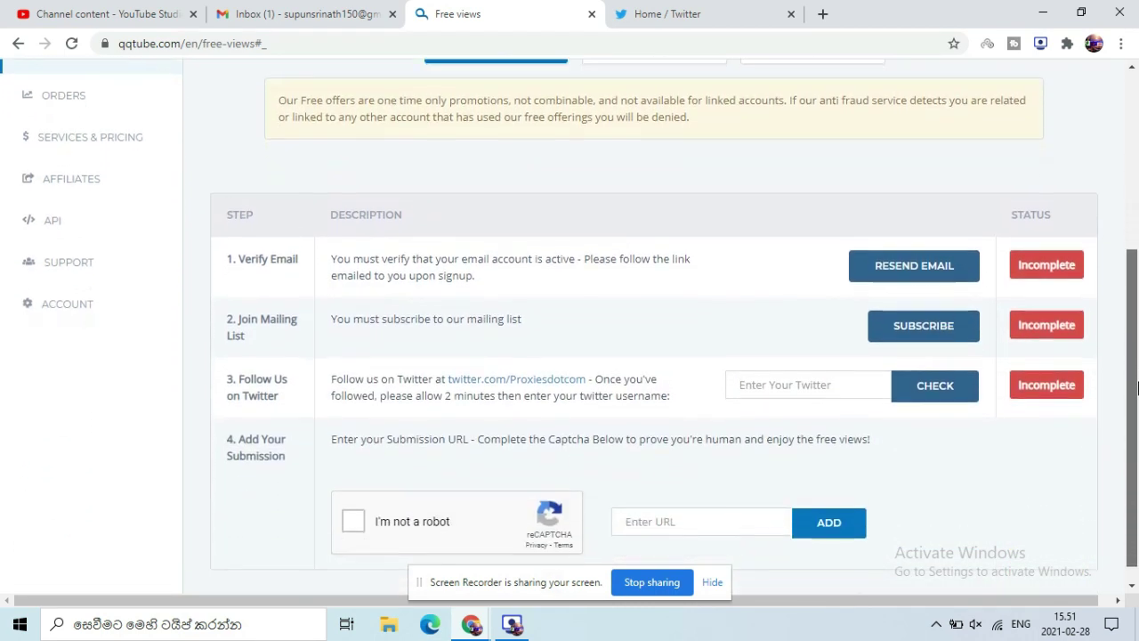
Step: Resend the QQTube verification email and switch to the Gmail inbox
click(914, 251)
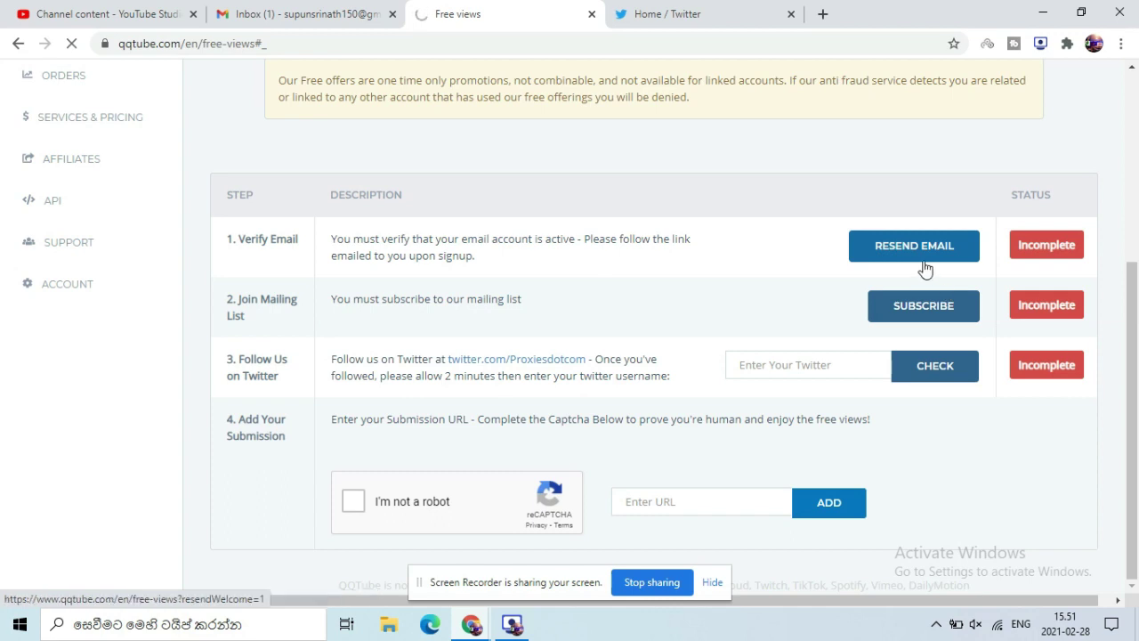
click(923, 267)
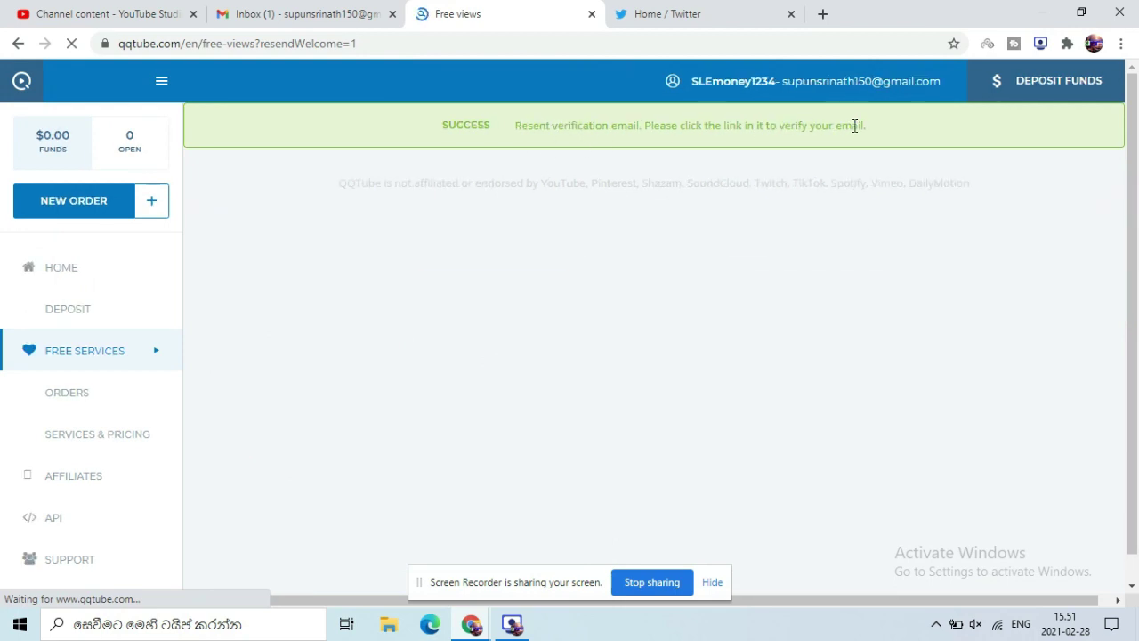
click(351, 11)
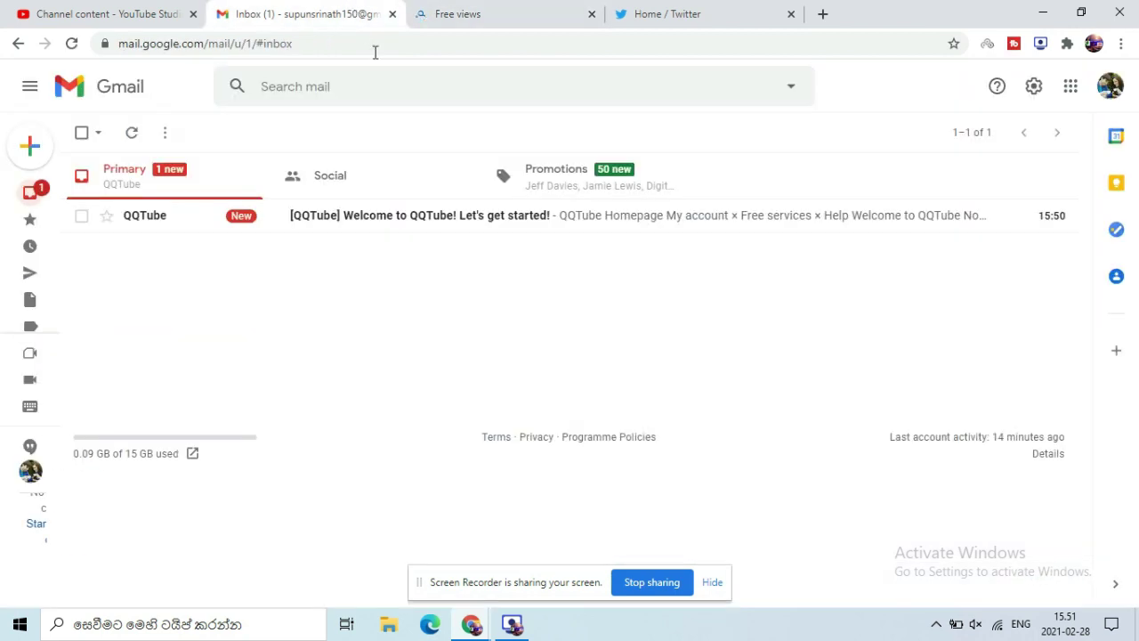
Step: Use the welcome email's 'Verify my email now' link, then close the Validate Email tab
click(384, 231)
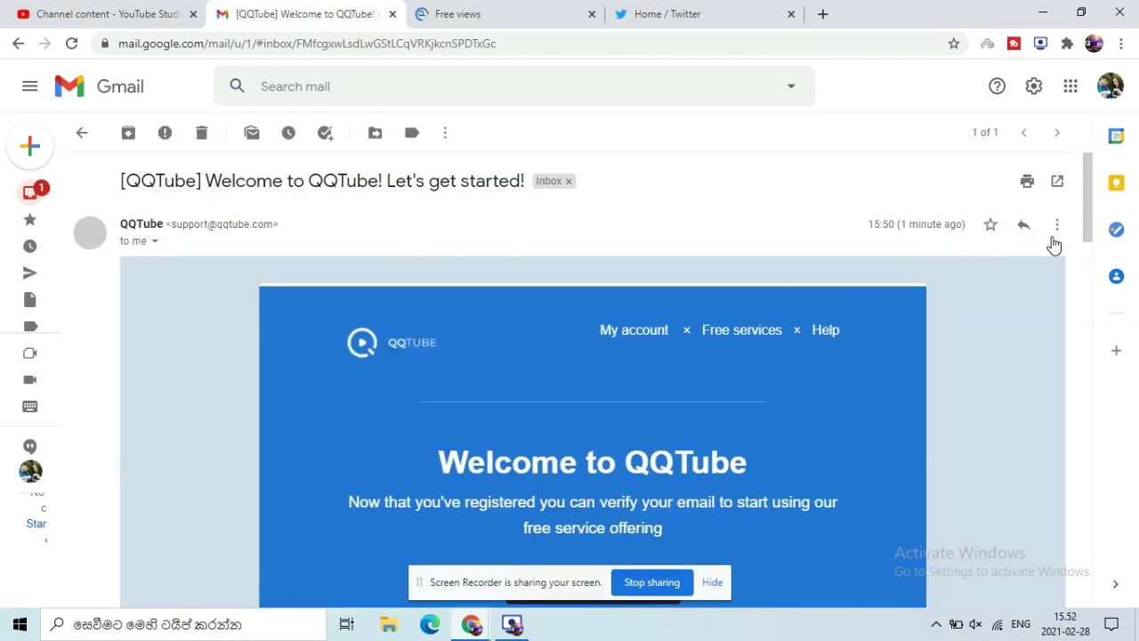
drag(1091, 236, 1053, 389)
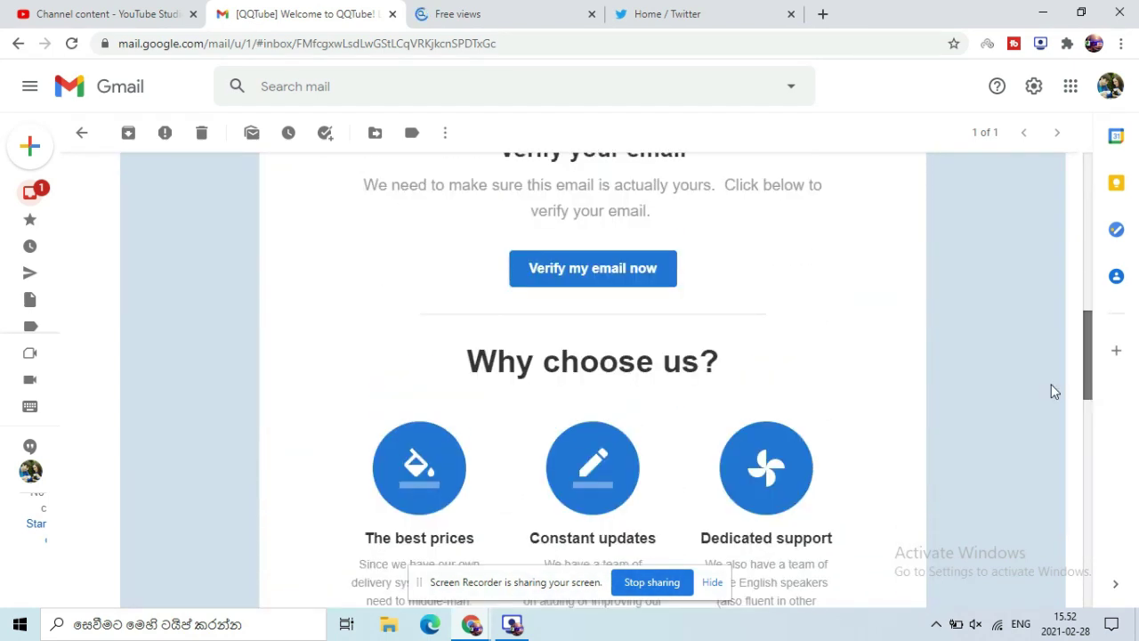
click(573, 294)
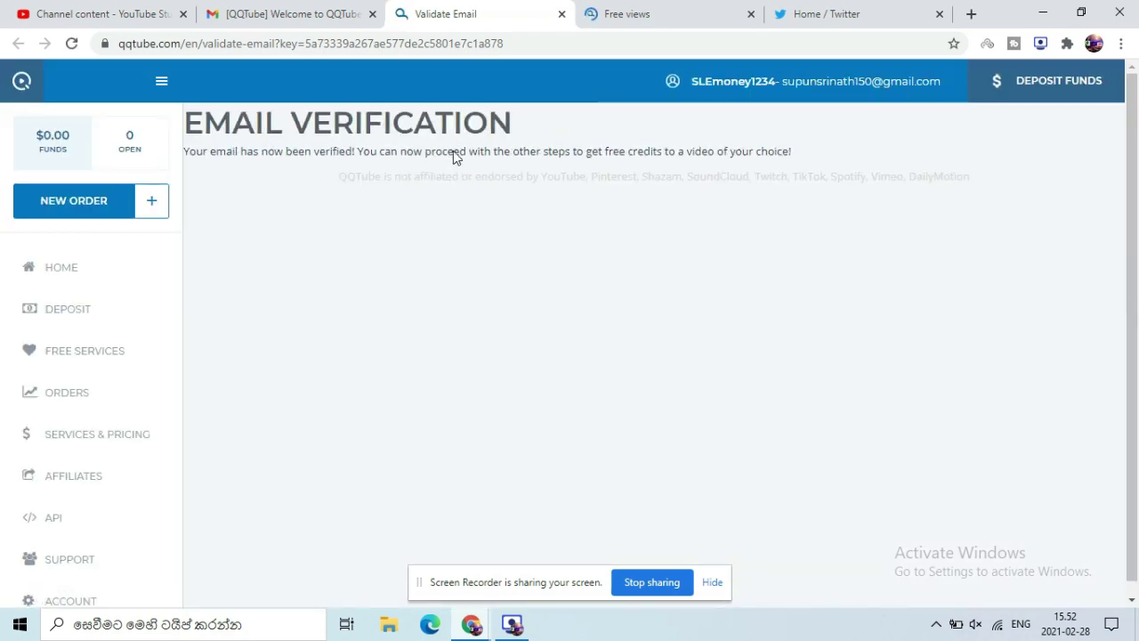
click(561, 15)
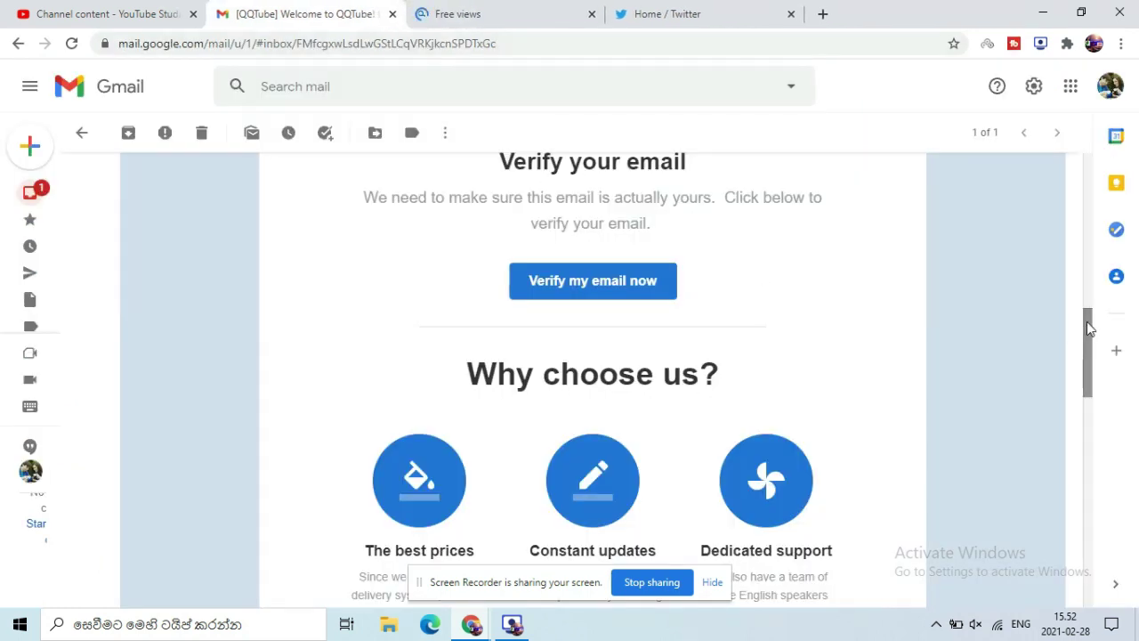
scroll(1090, 330, up, 2)
Step: Reload the QQTube free views page and scroll to the steps table showing Verify Email Complete
click(525, 15)
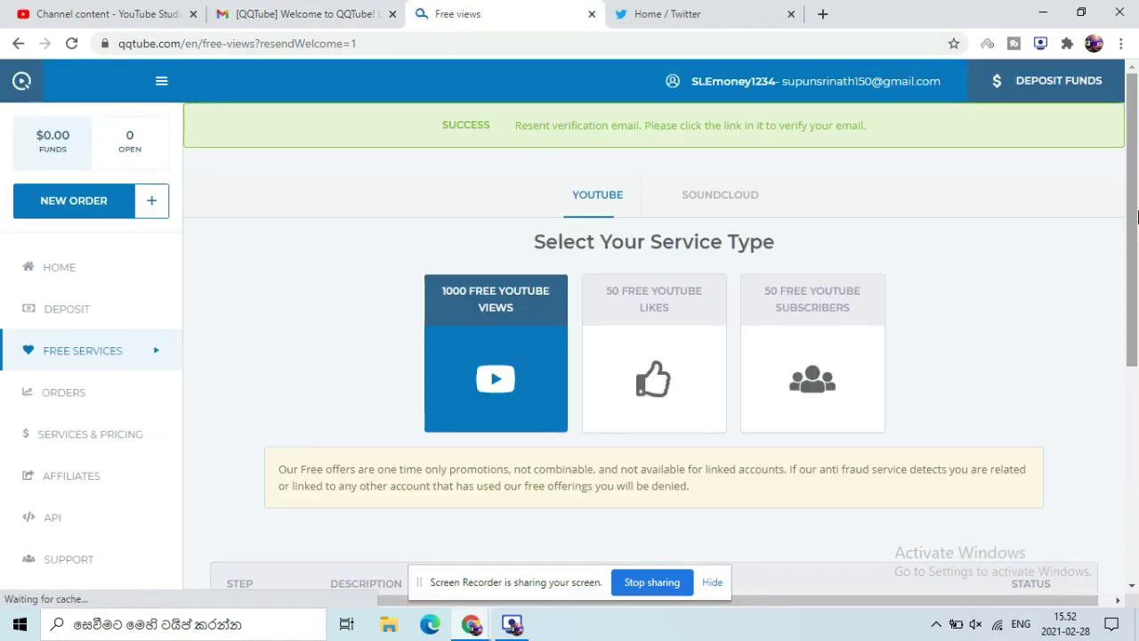
scroll(1136, 269, down, 1)
scroll(1135, 270, down, 3)
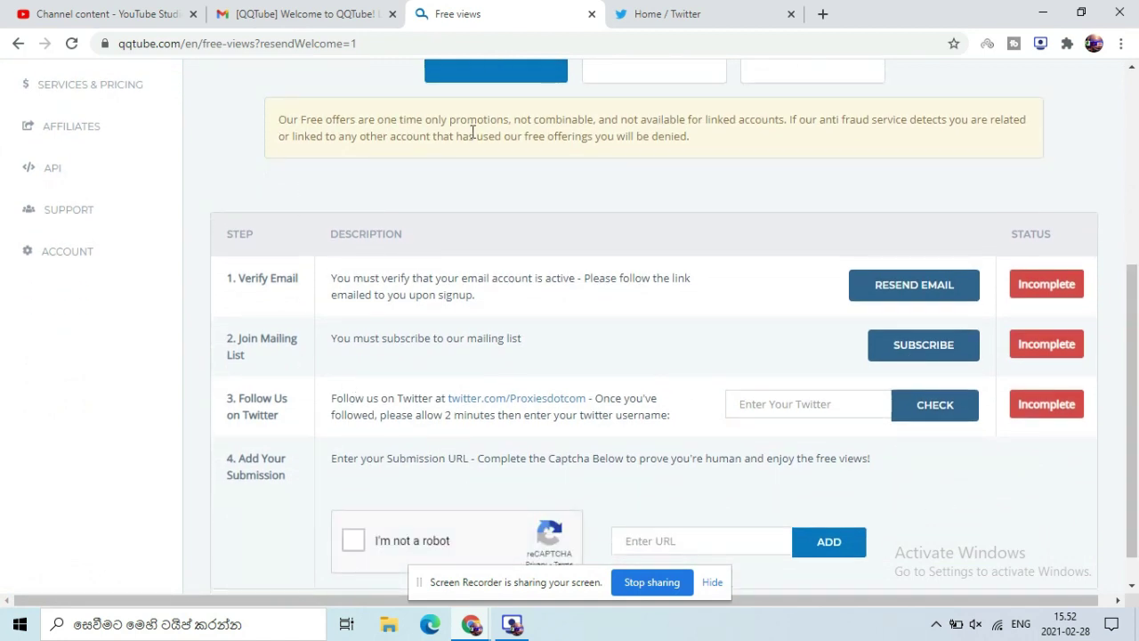
scroll(267, 187, up, 4)
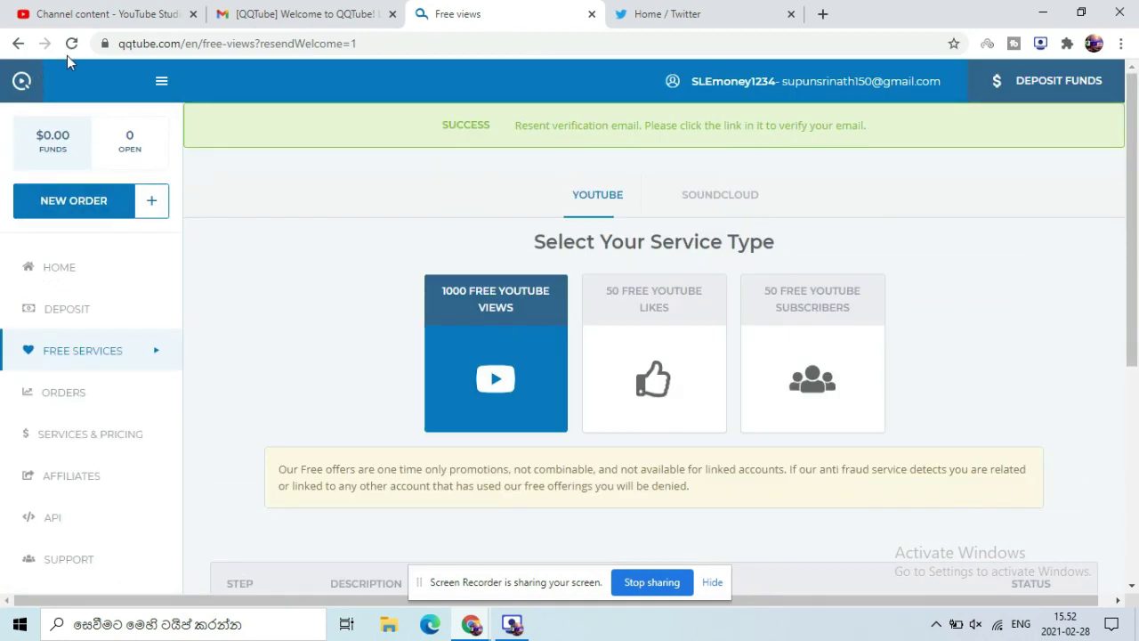
click(69, 50)
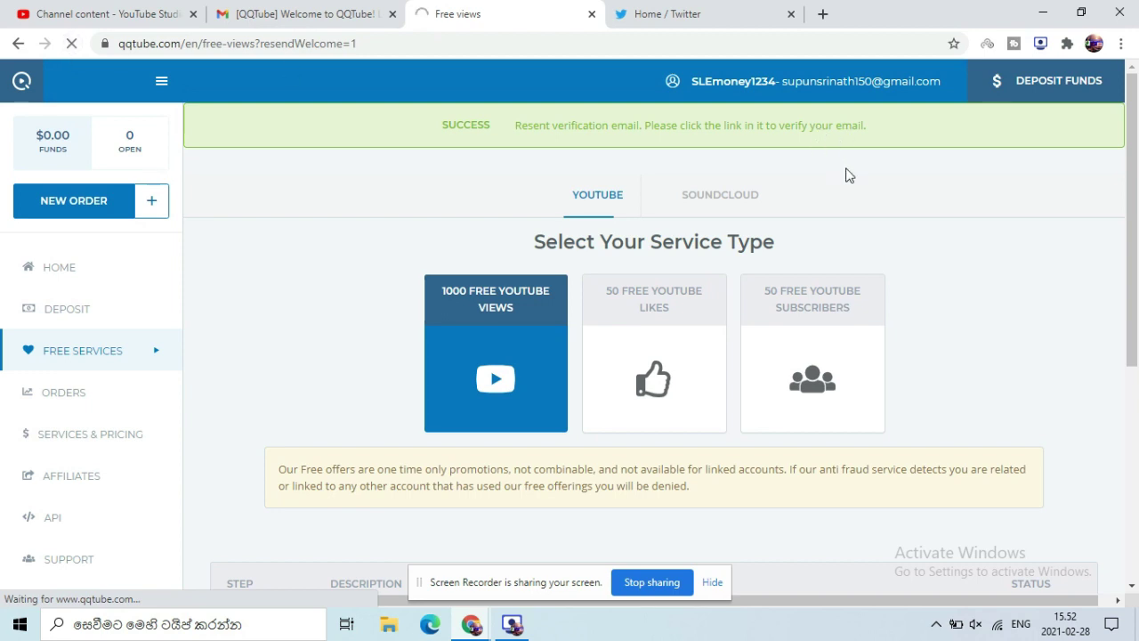
drag(1133, 198, 1136, 411)
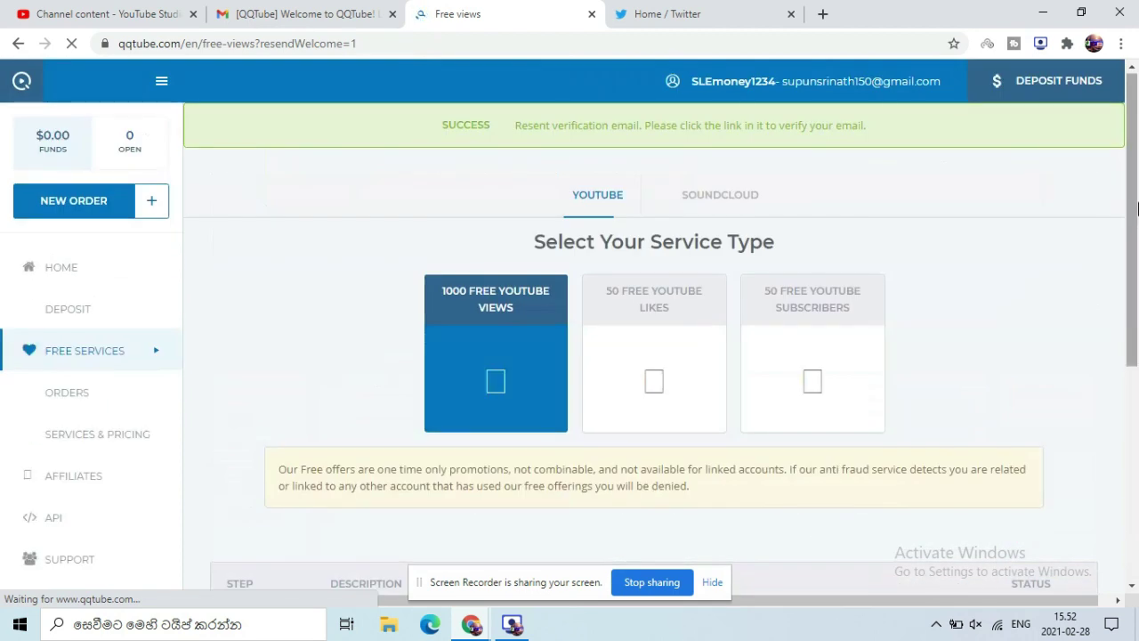
drag(1135, 197, 1136, 415)
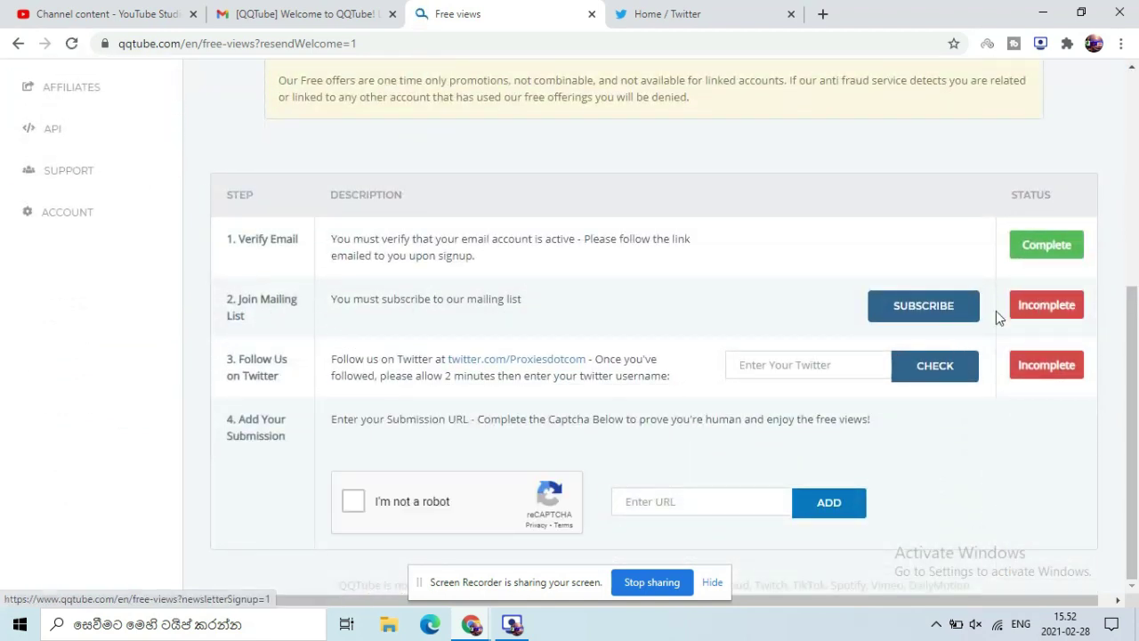
Step: Subscribe to the QQTube mailing list and check that Join Mailing List shows Complete
click(942, 307)
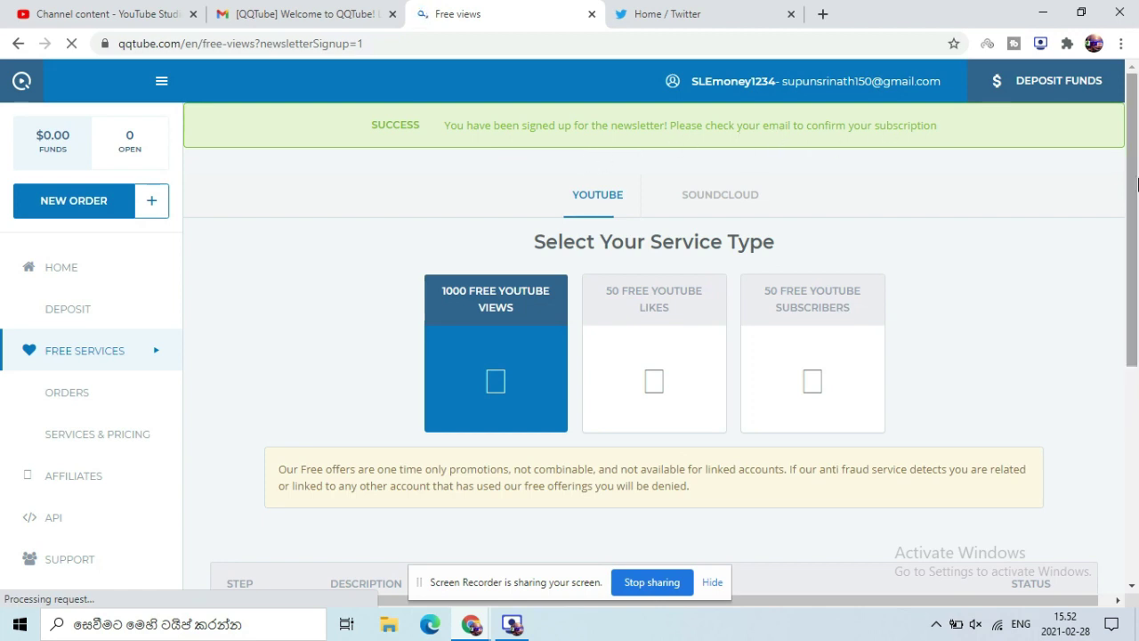
scroll(1135, 356, down, 3)
scroll(1137, 356, down, 1)
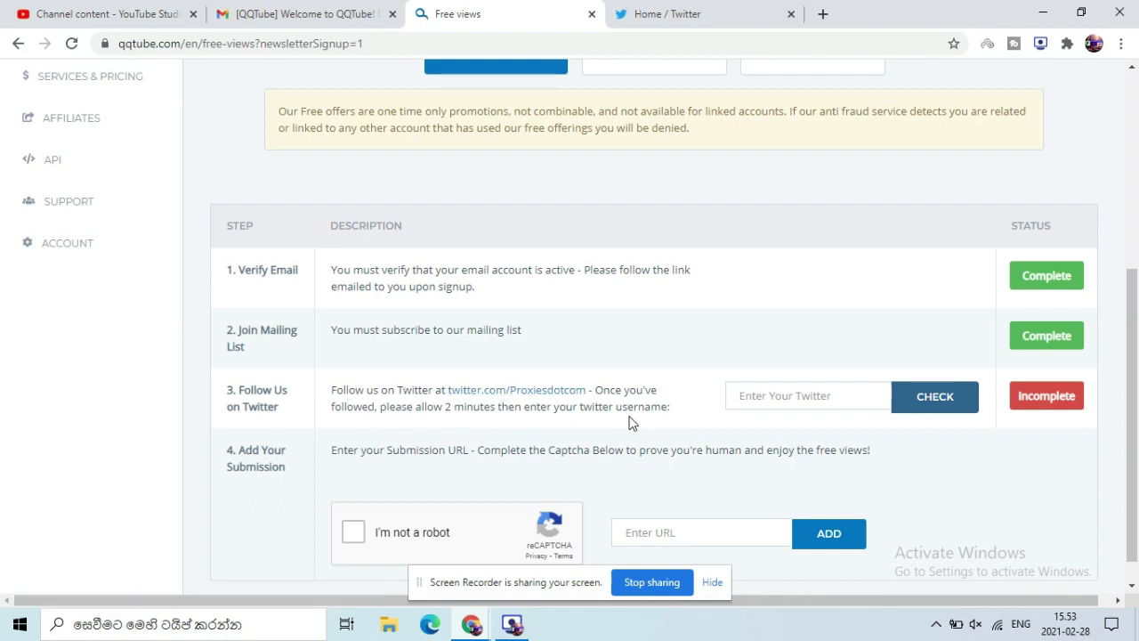
Step: Glance at the Twitter feed, the Gmail welcome email and the QQTube steps table
click(682, 15)
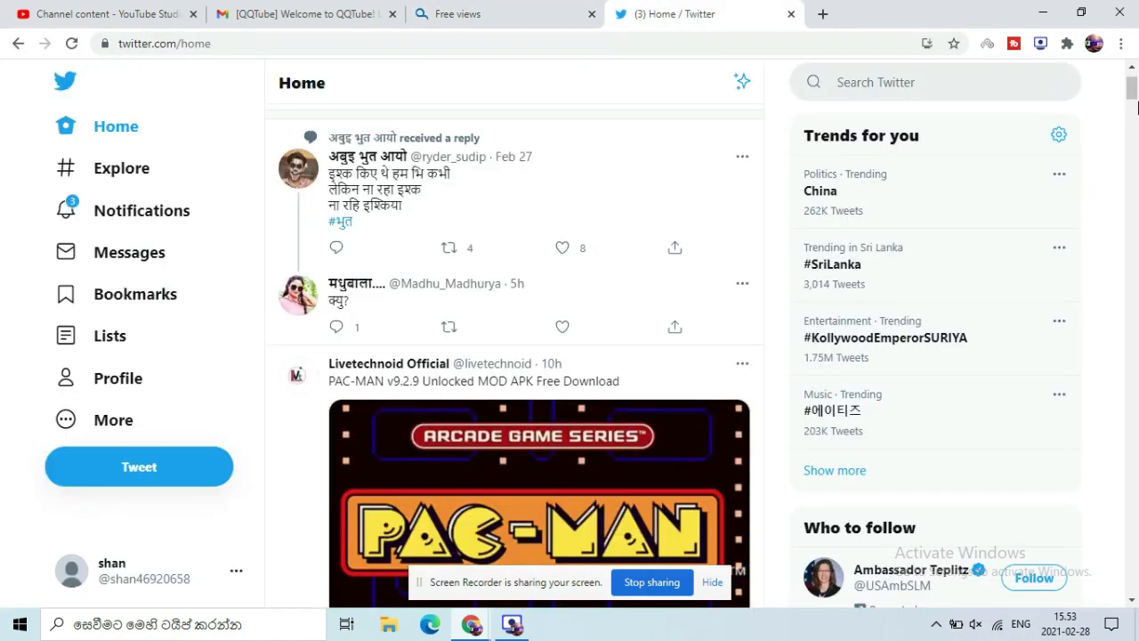
click(331, 15)
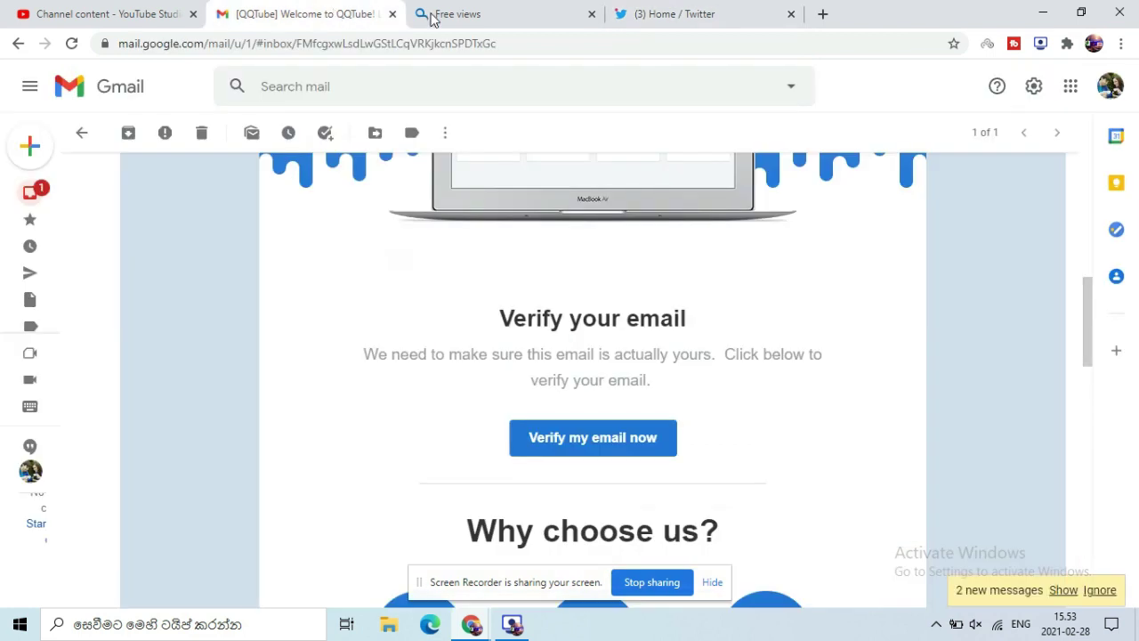
click(438, 16)
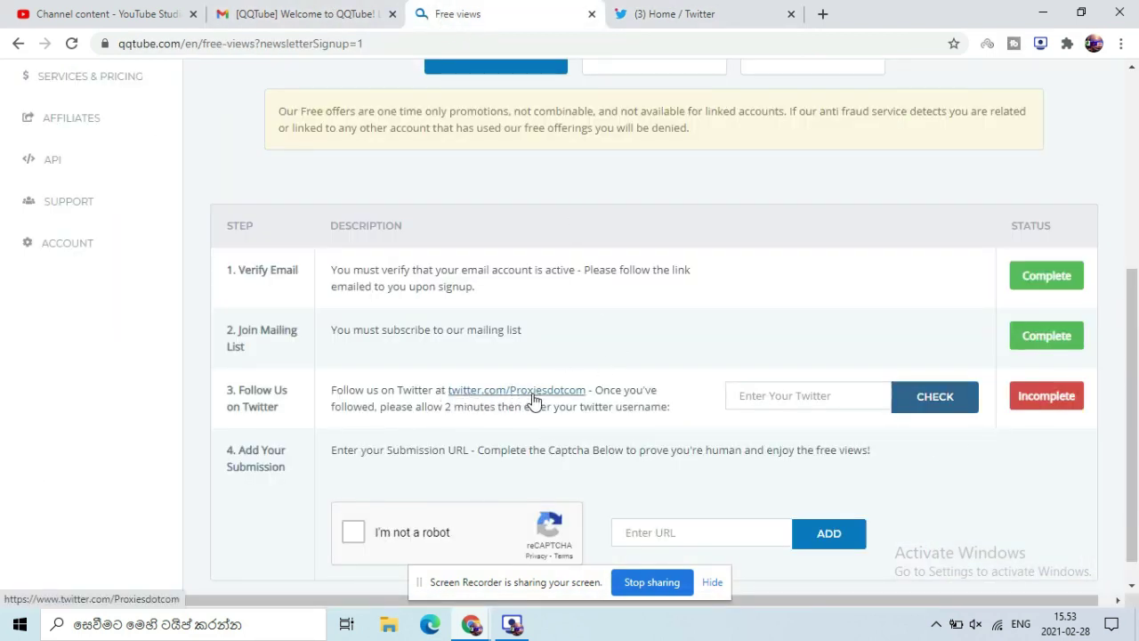
Step: Search Twitter for 'proxies.' and open the Proxies.com profile, already marked as followed
click(654, 13)
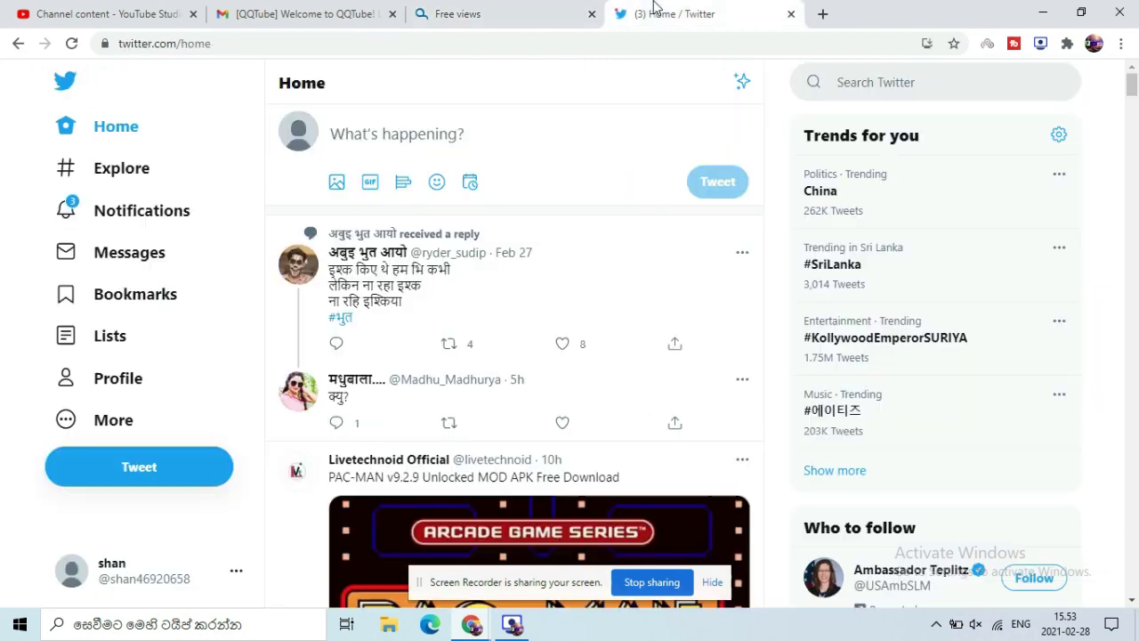
click(839, 71)
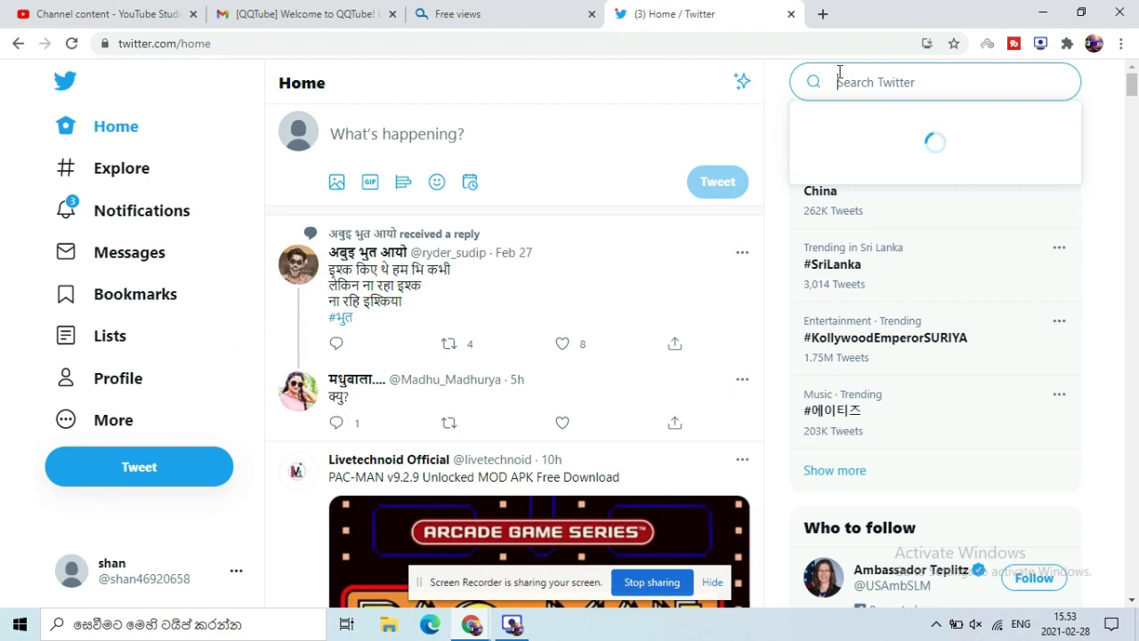
text(pro)
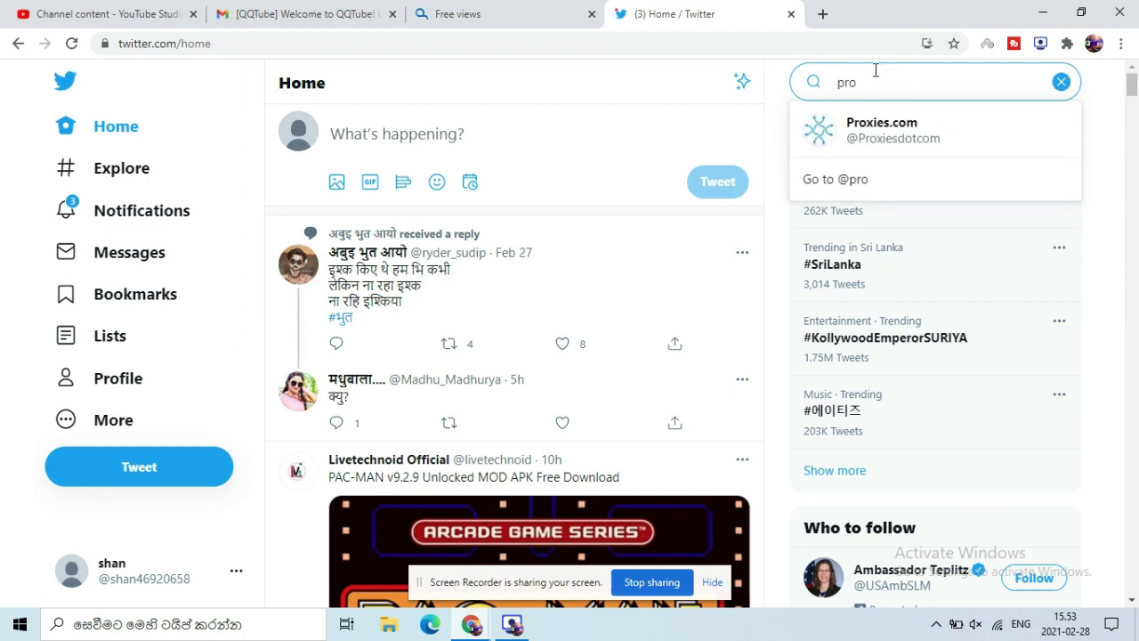
text(xie)
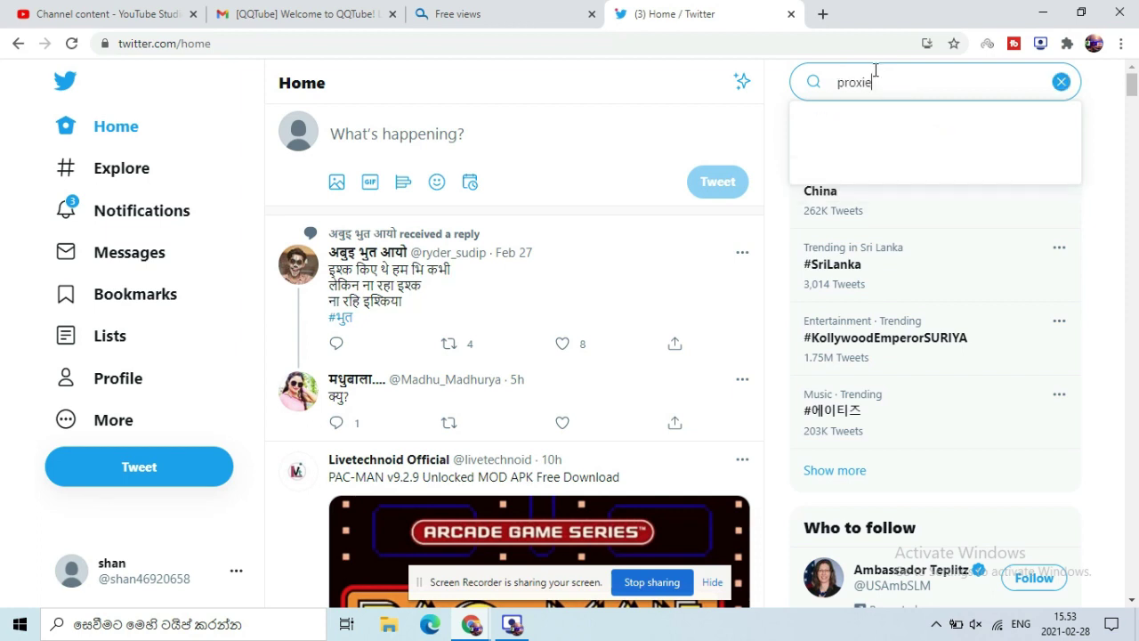
text(s)
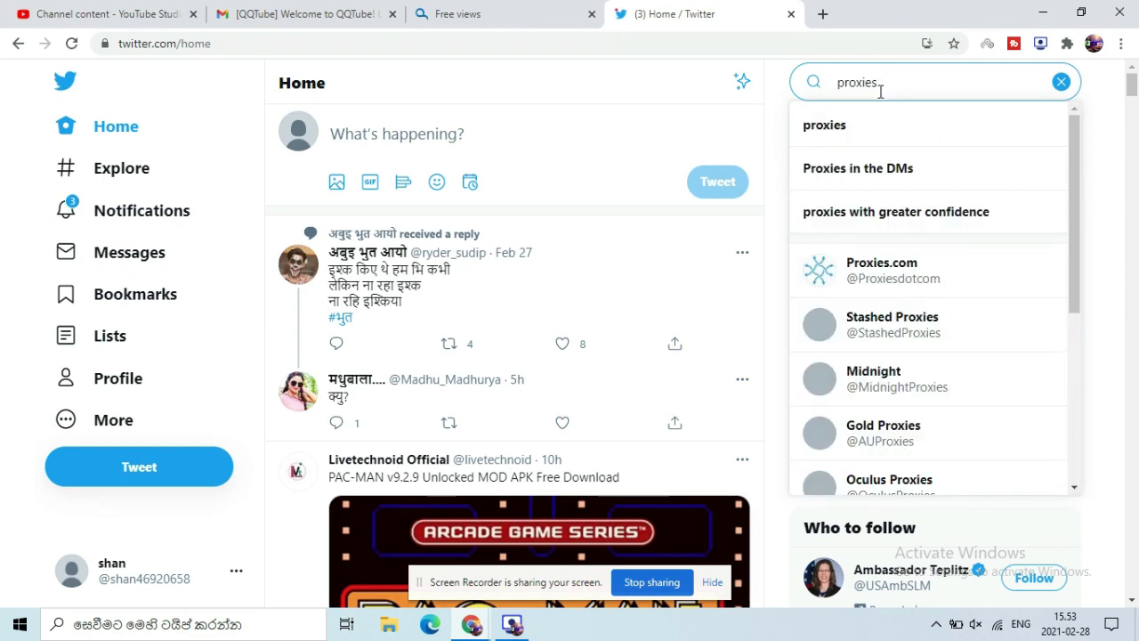
text(.)
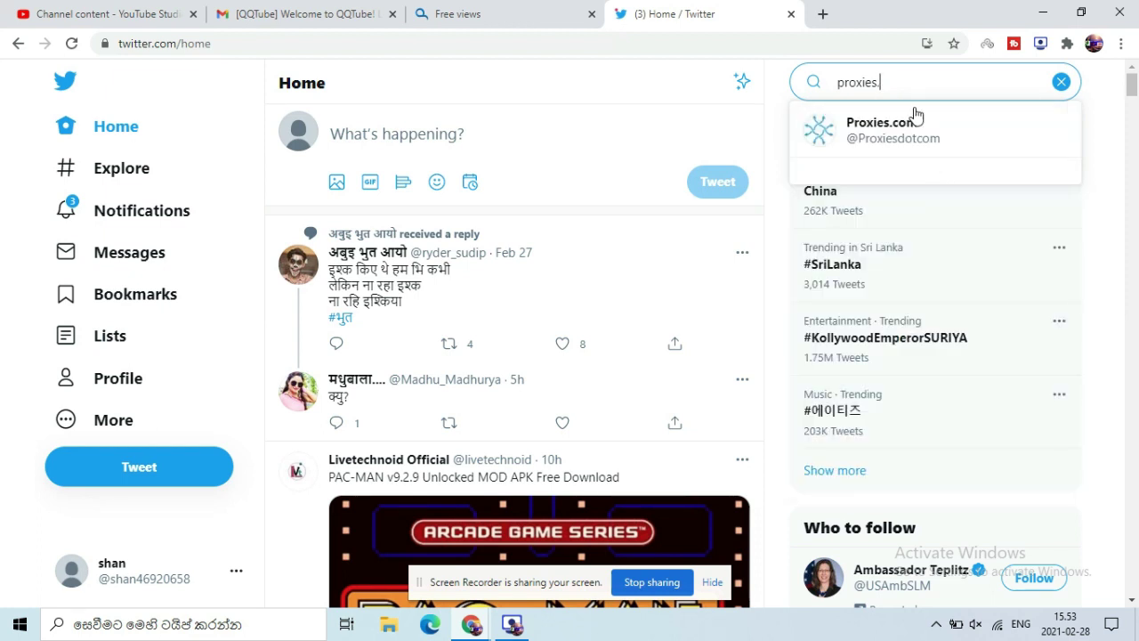
click(899, 196)
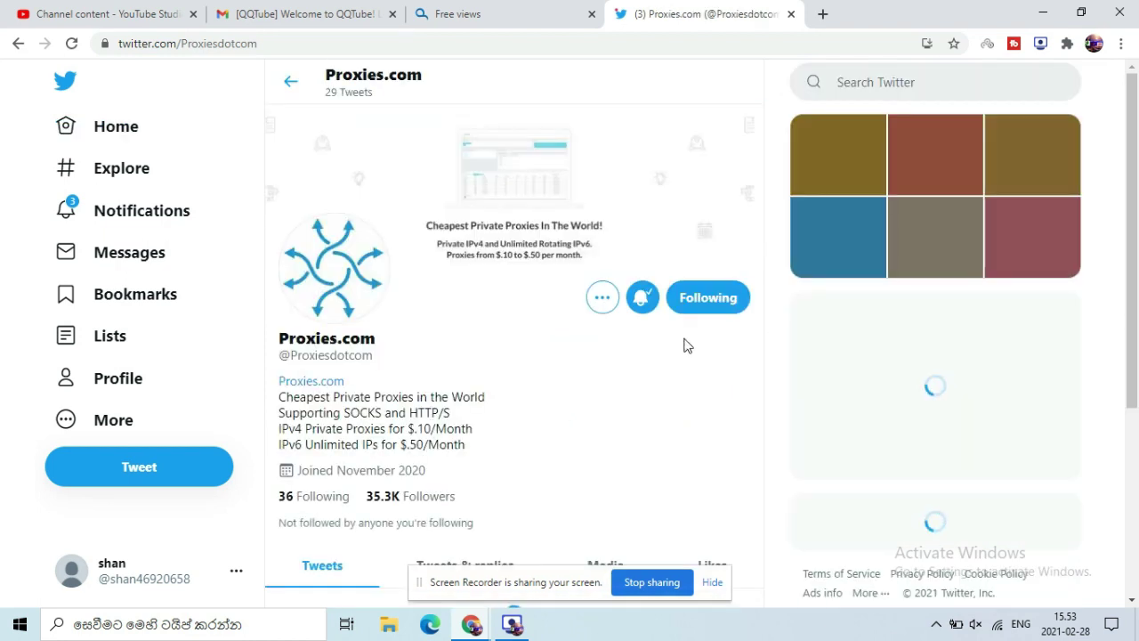
scroll(1137, 163, down, 2)
drag(1137, 164, 1137, 306)
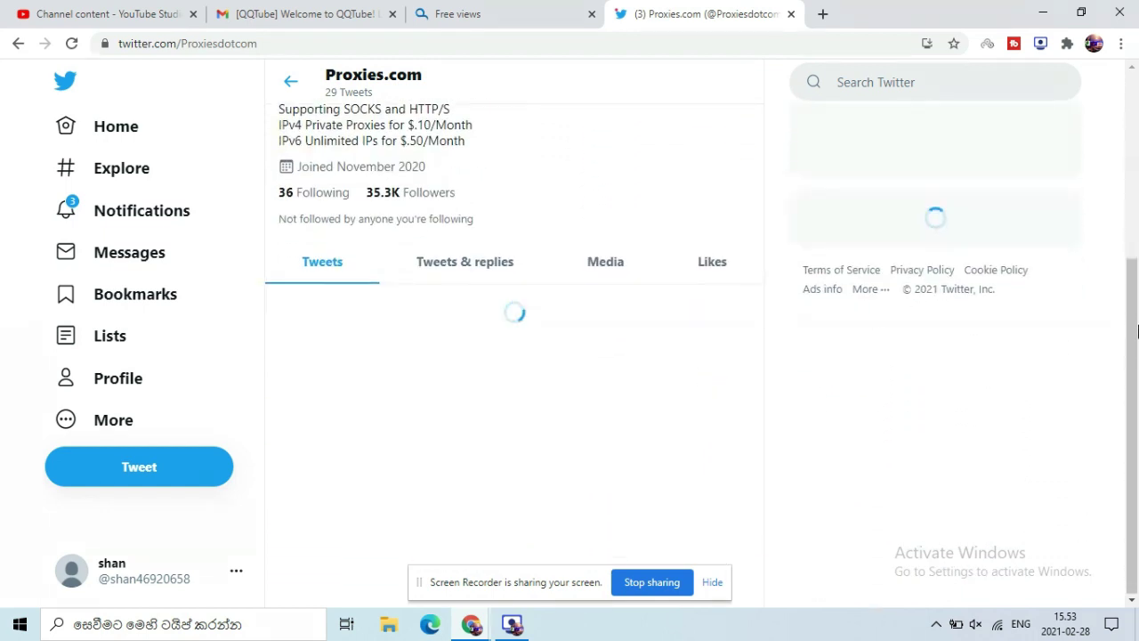
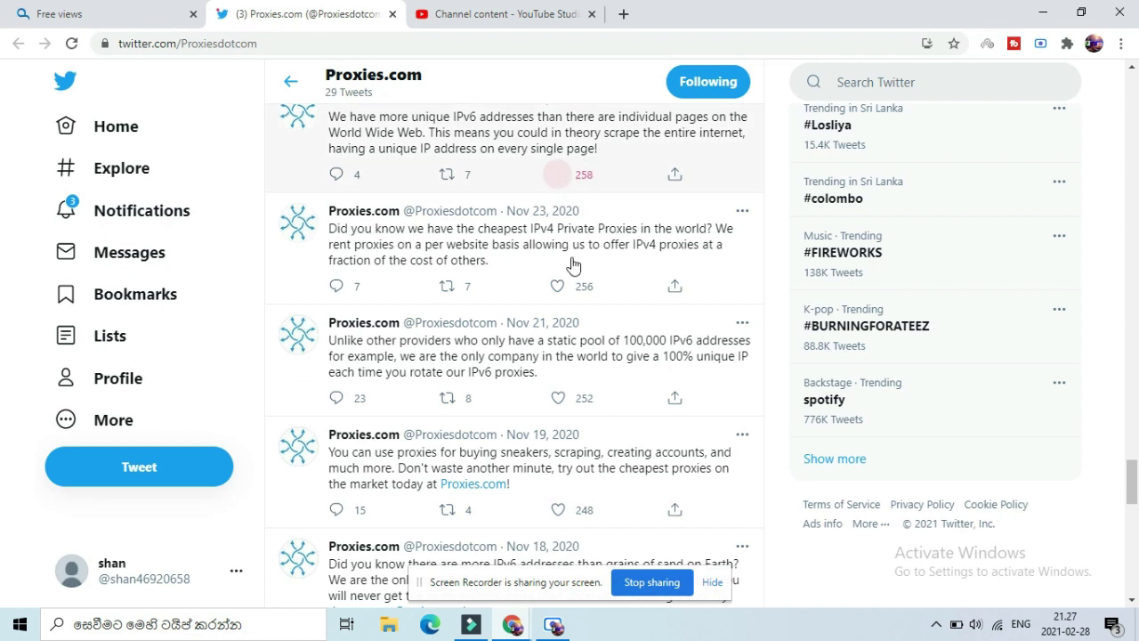
Step: Like Proxies.com's Nov 23, 21, 19, 18, 17 and 16 tweets
click(557, 290)
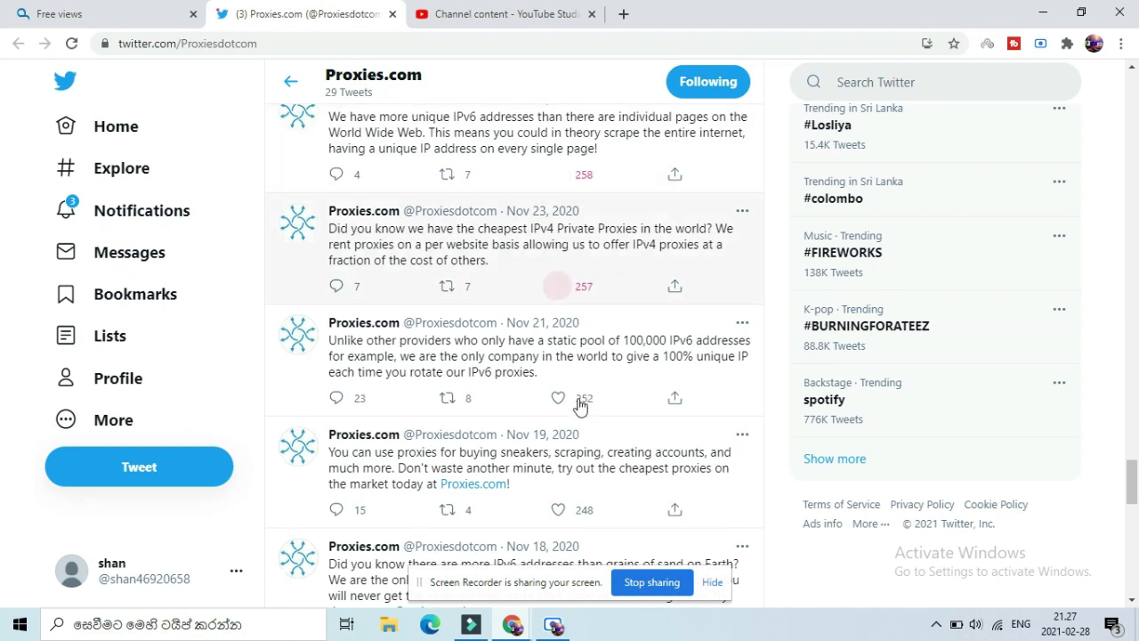
click(559, 402)
click(558, 510)
drag(1133, 483, 1134, 520)
click(557, 206)
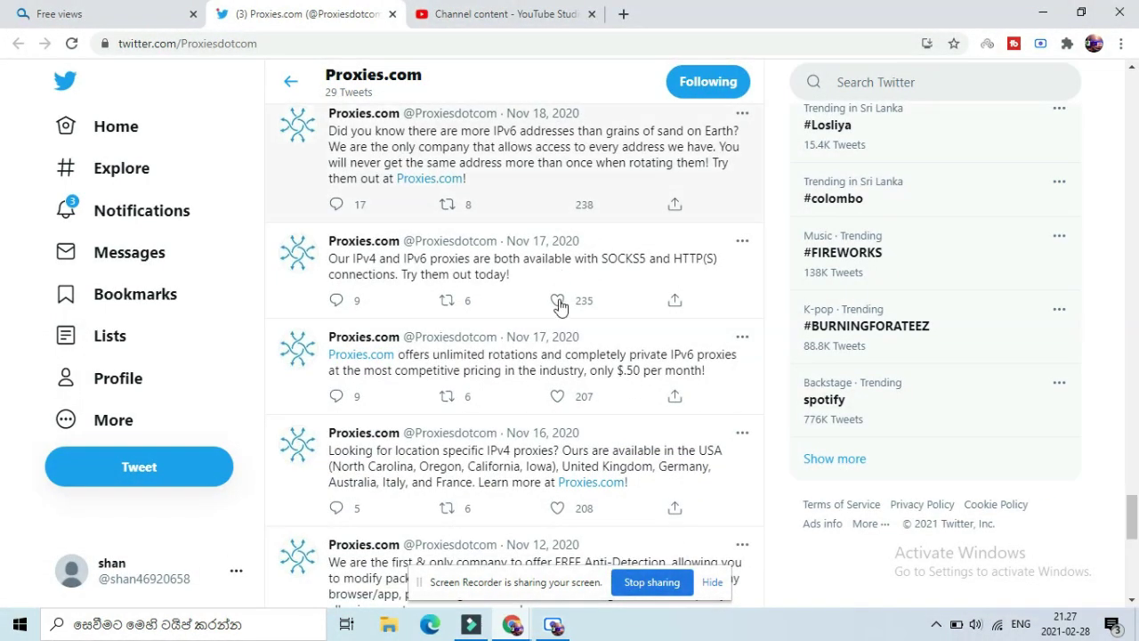
click(556, 399)
click(556, 510)
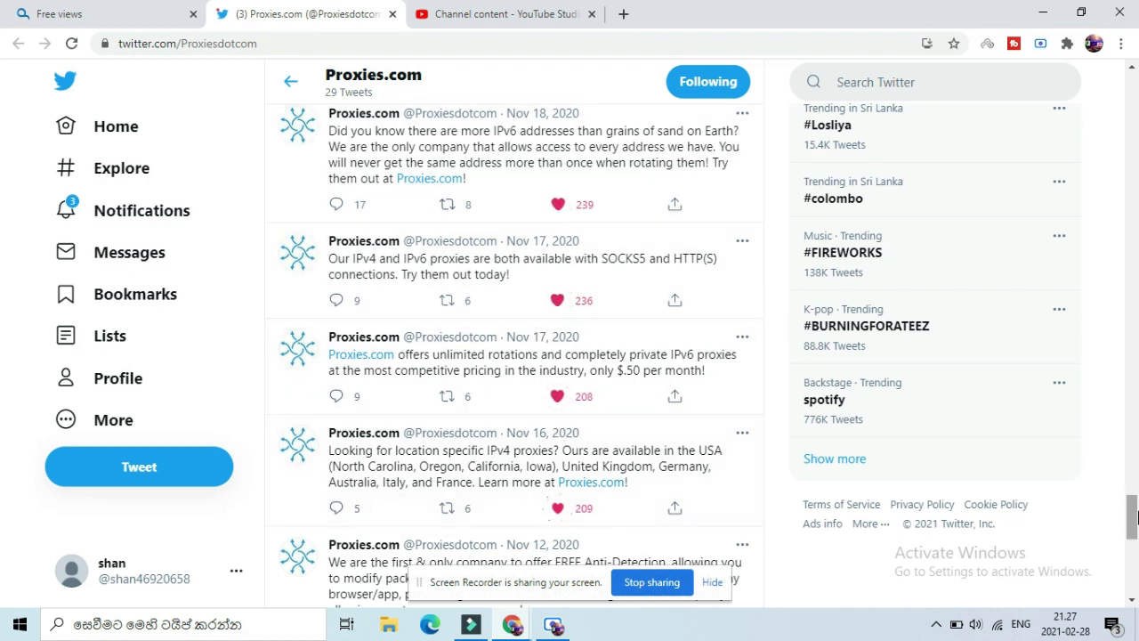
Step: Like the Nov 12 tweet and both Nov 11 tweets
scroll(690, 360, down, 4)
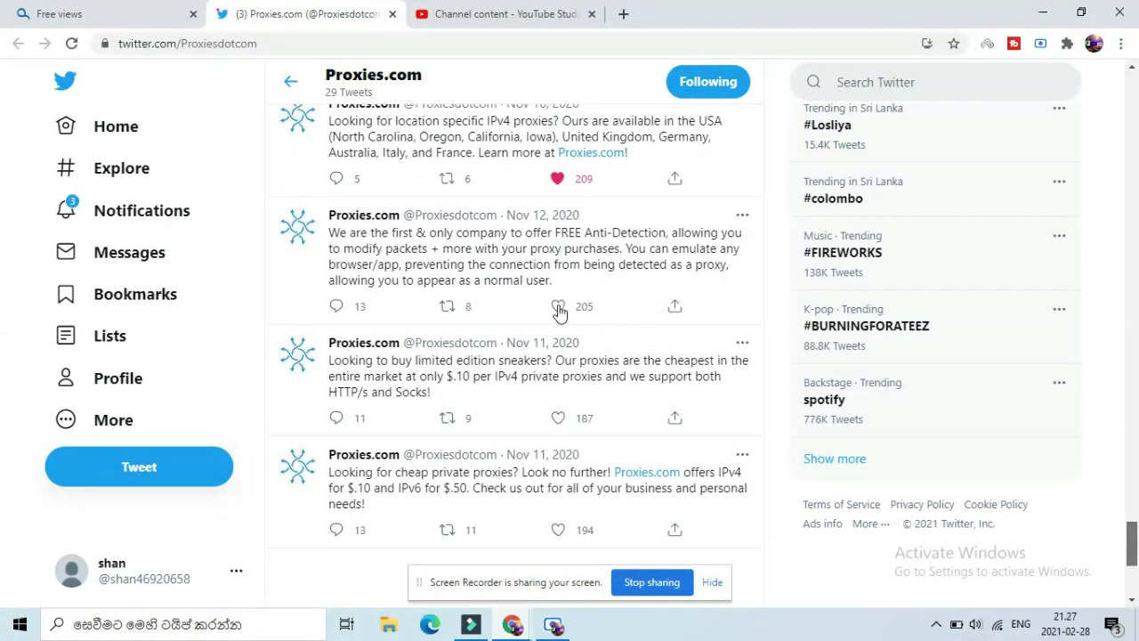
click(558, 307)
click(557, 420)
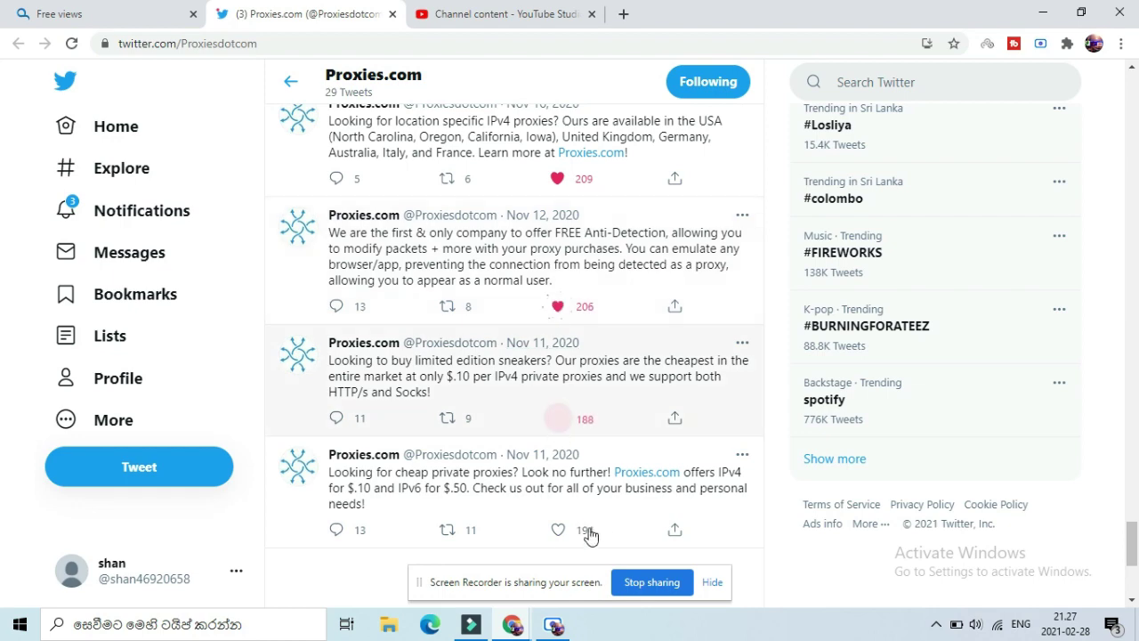
click(557, 532)
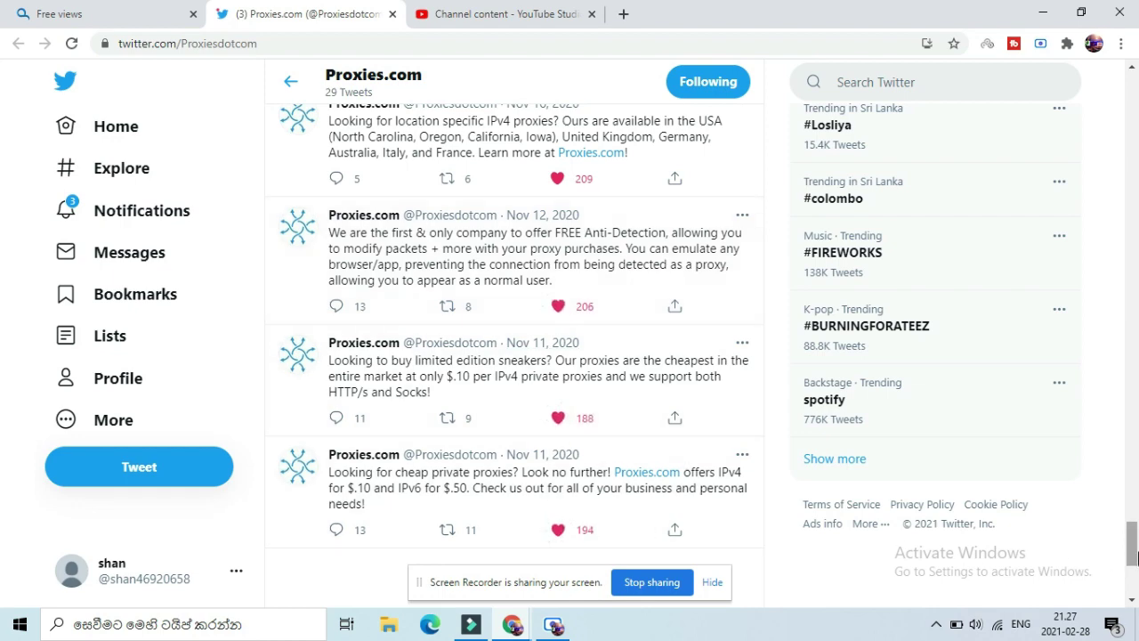
drag(1132, 539, 1133, 198)
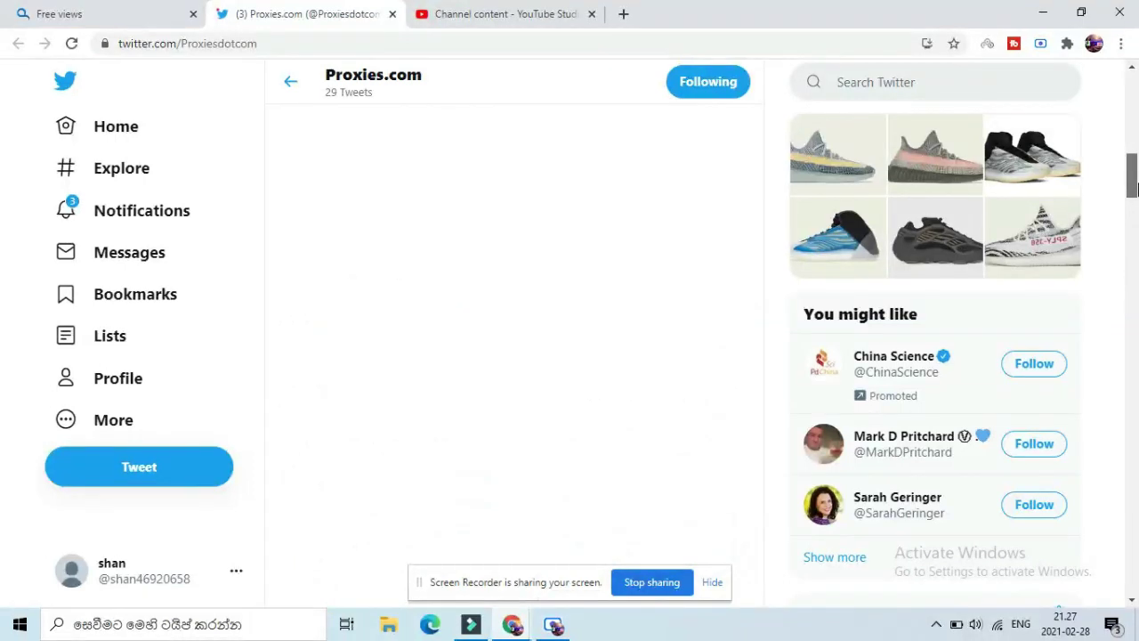
Step: Lower the system speaker volume to 4, then mute the speakers
click(975, 623)
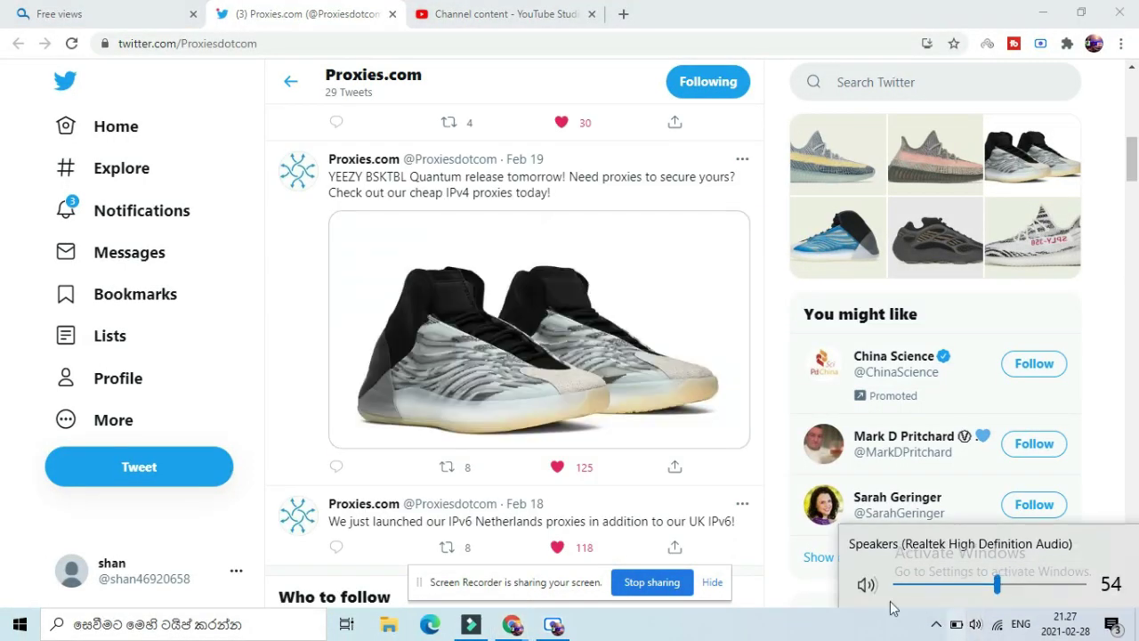
click(903, 585)
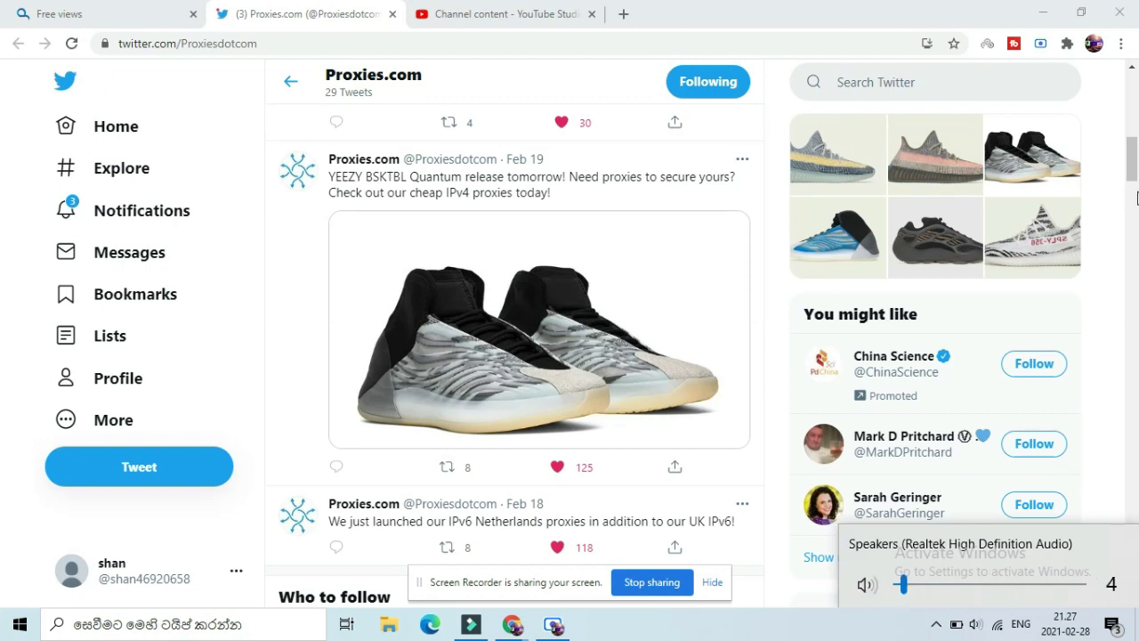
click(865, 580)
drag(1129, 172, 1133, 116)
Step: Recheck the Proxies.com Twitter profile, then return to the QQTube free views page
click(141, 27)
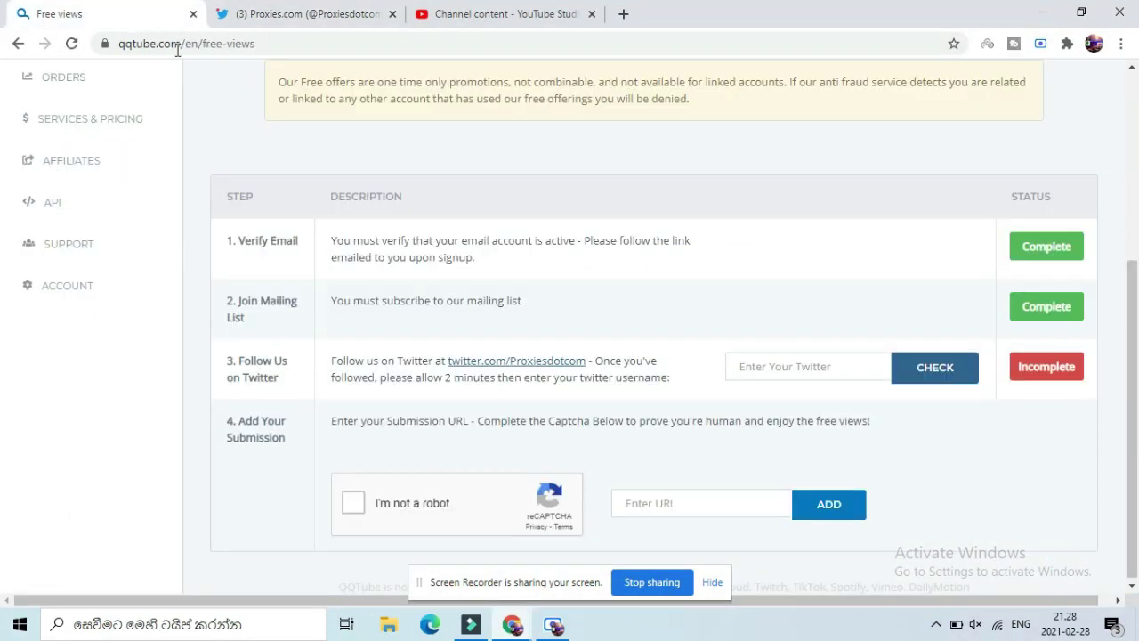
click(367, 10)
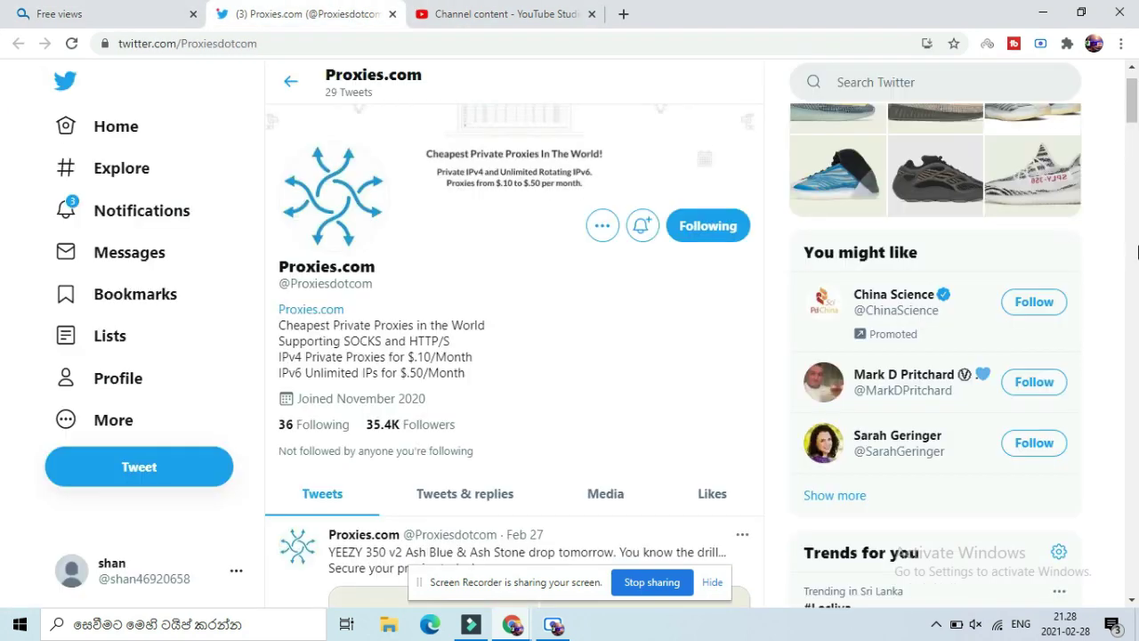
scroll(1135, 115, down, 2)
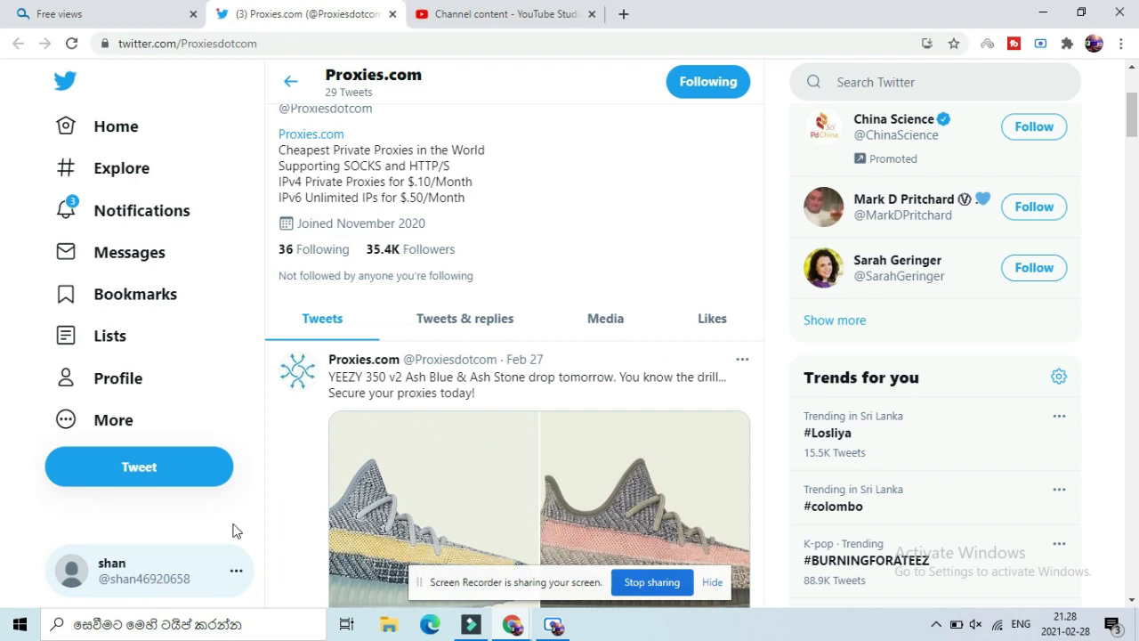
click(123, 18)
Step: Fill in the saved Twitter username and run CHECK for the step-3 follow
click(775, 366)
click(773, 406)
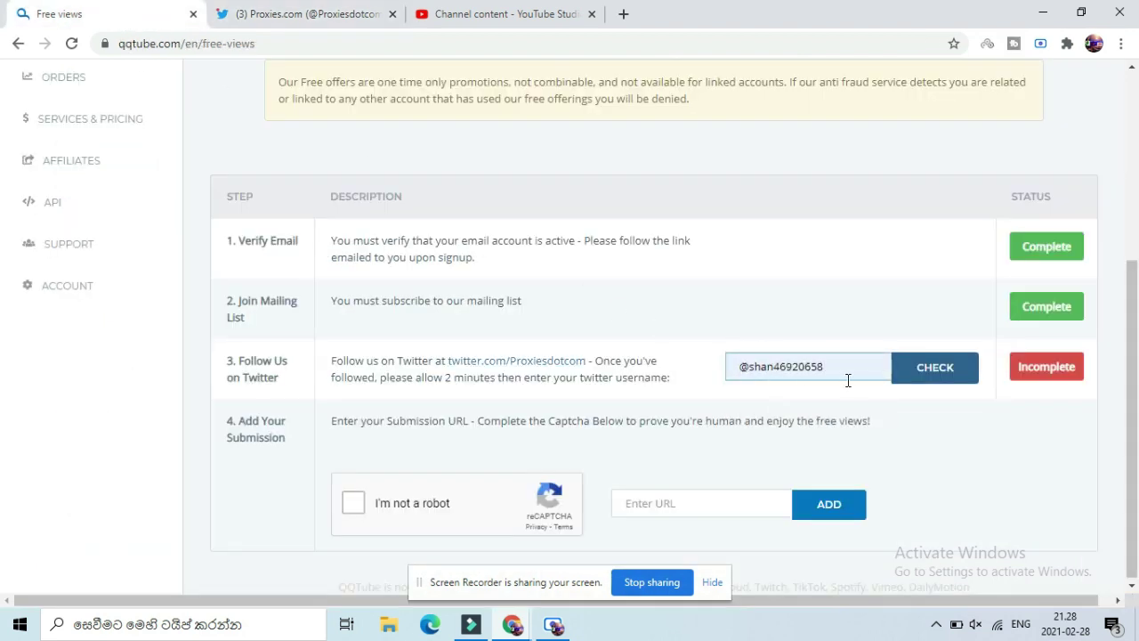
drag(1135, 356, 1138, 358)
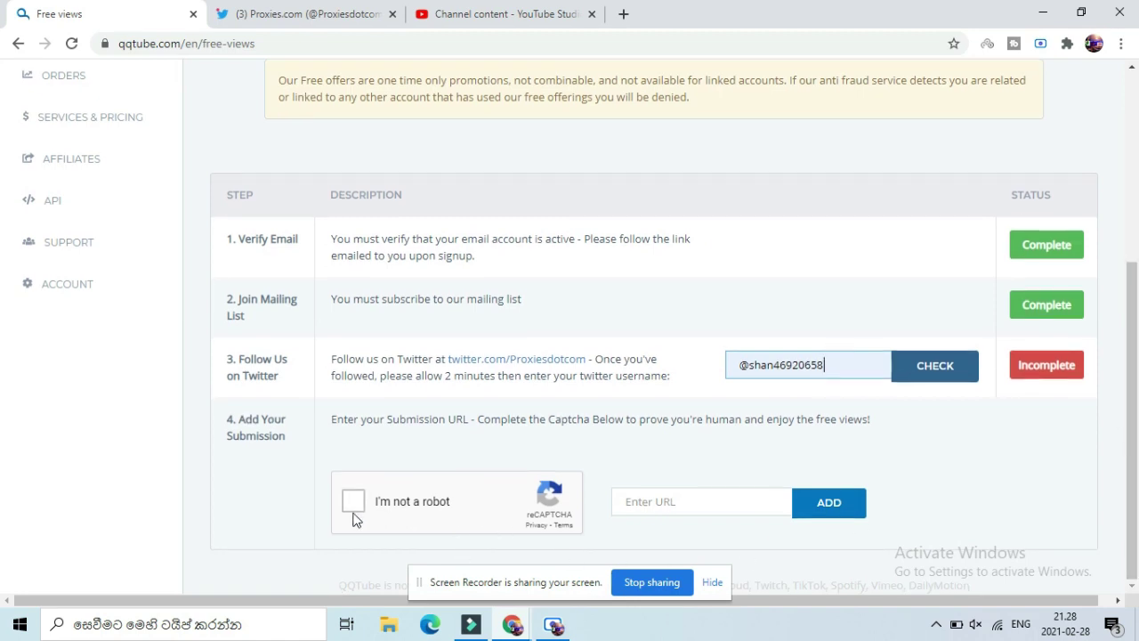
click(948, 381)
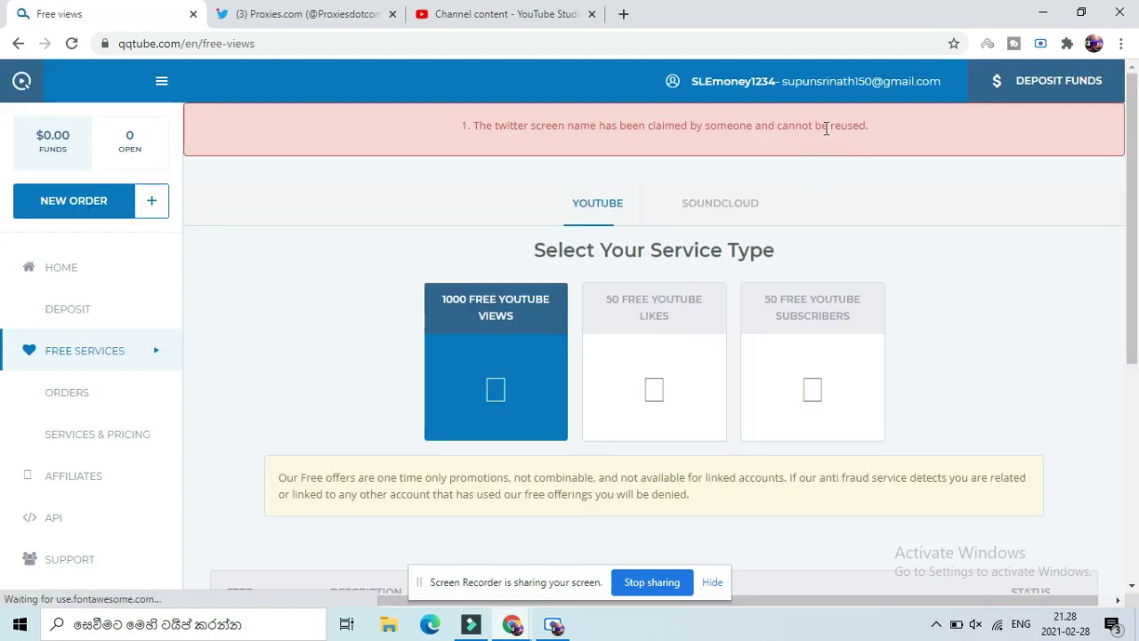
drag(1133, 268, 1138, 481)
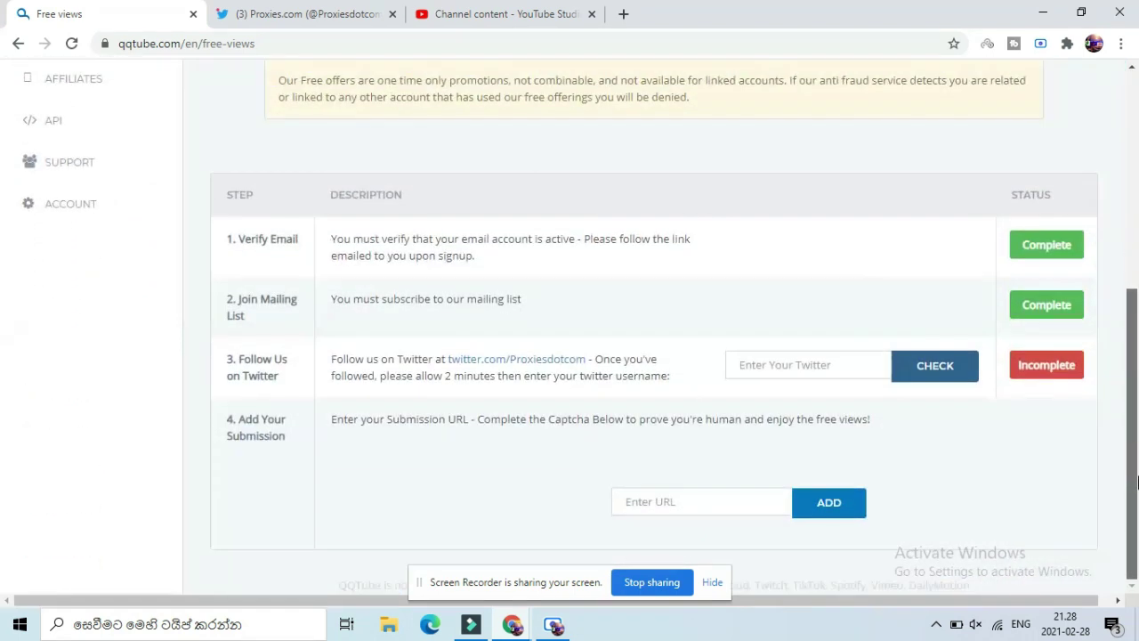
Step: Browse the YouTube Studio content list and clear an accidental text selection
click(472, 15)
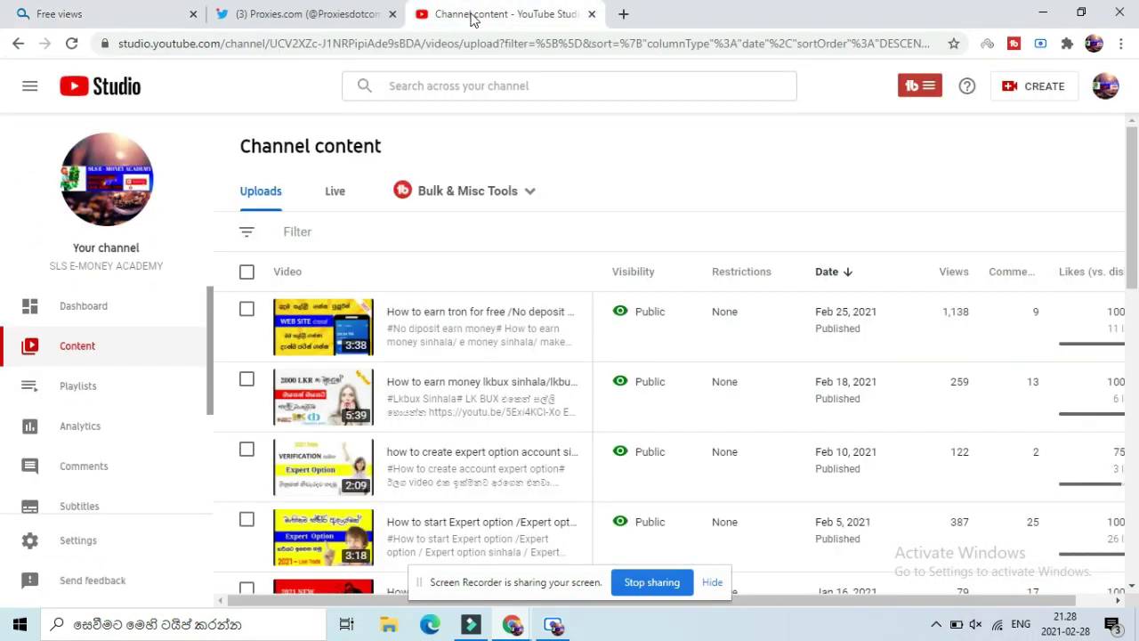
scroll(979, 321, down, 2)
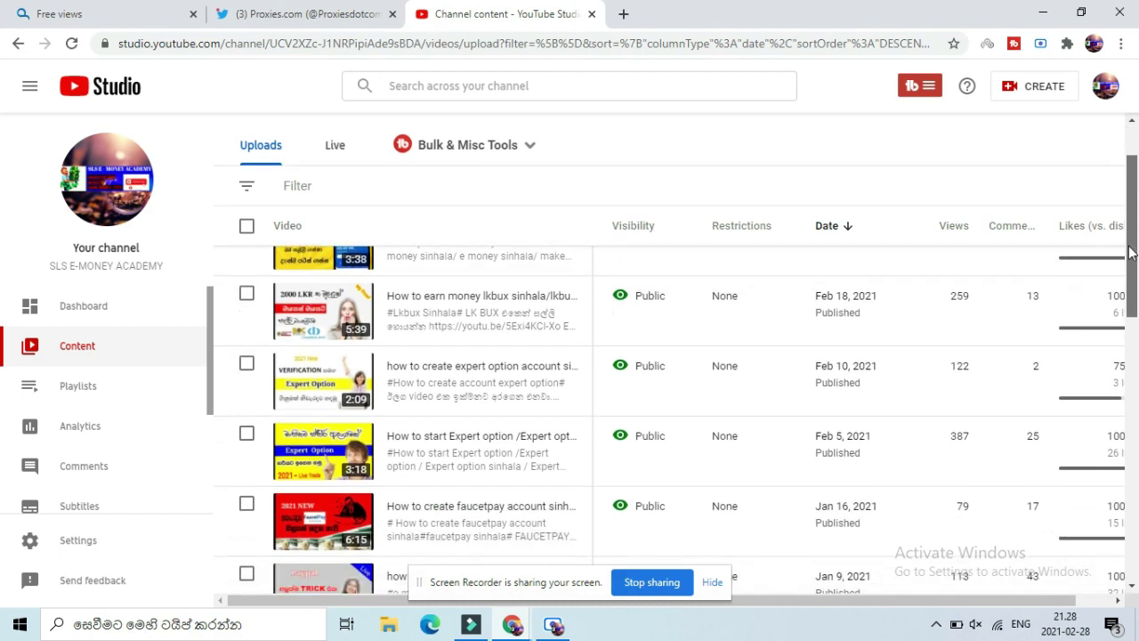
scroll(886, 332, up, 2)
drag(959, 312, 908, 182)
click(907, 182)
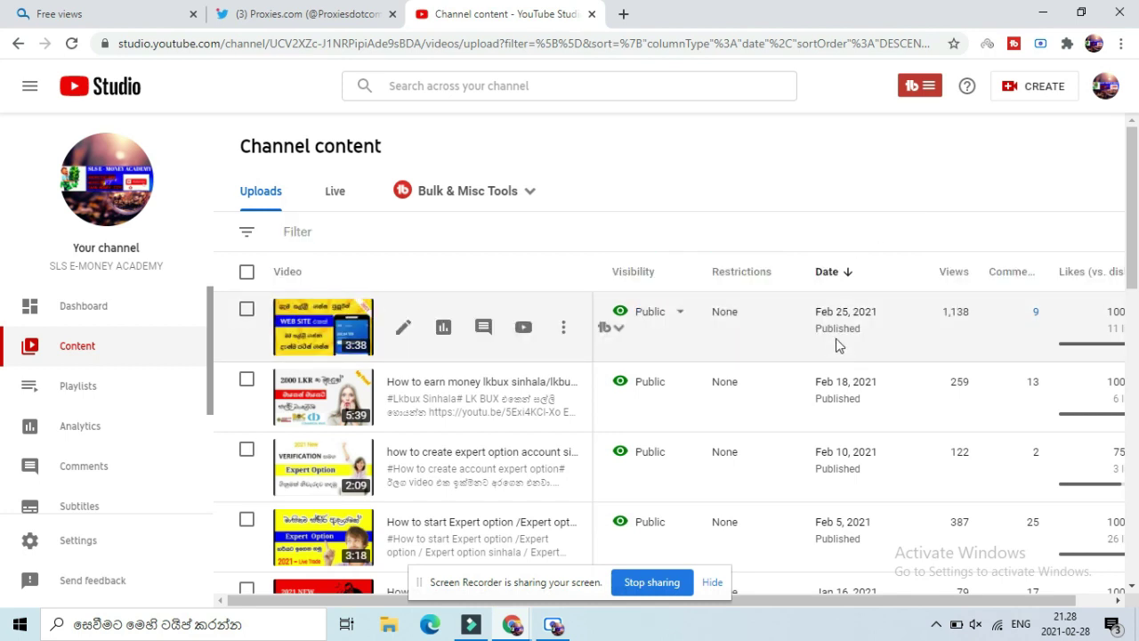
Step: Glance at the Twitter and free views tabs, then return to the channel content list
click(305, 9)
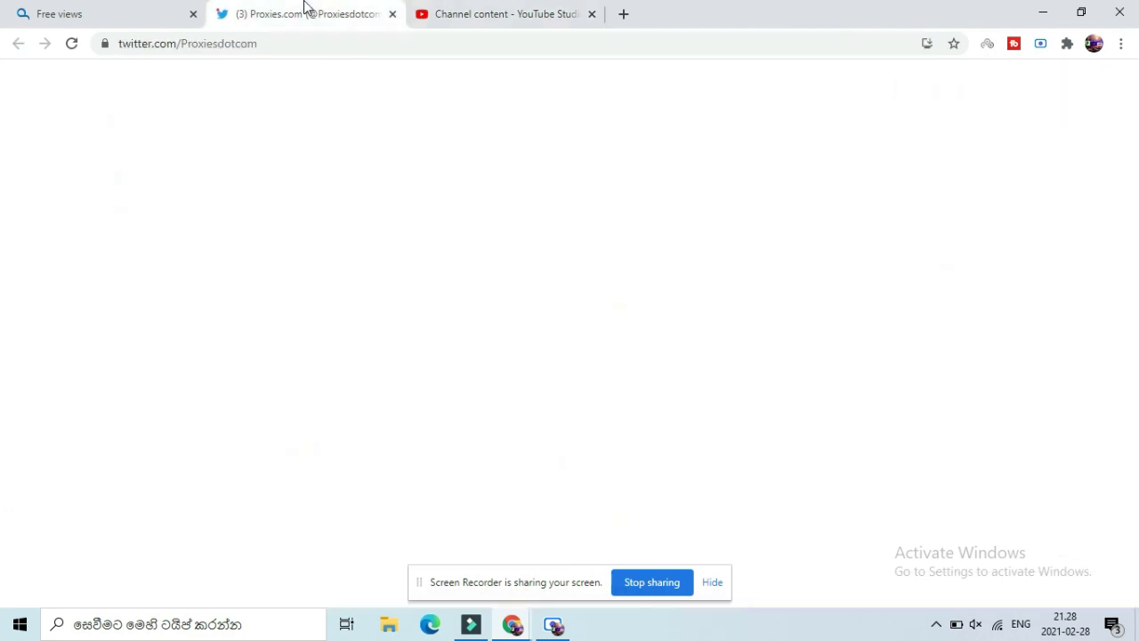
click(172, 9)
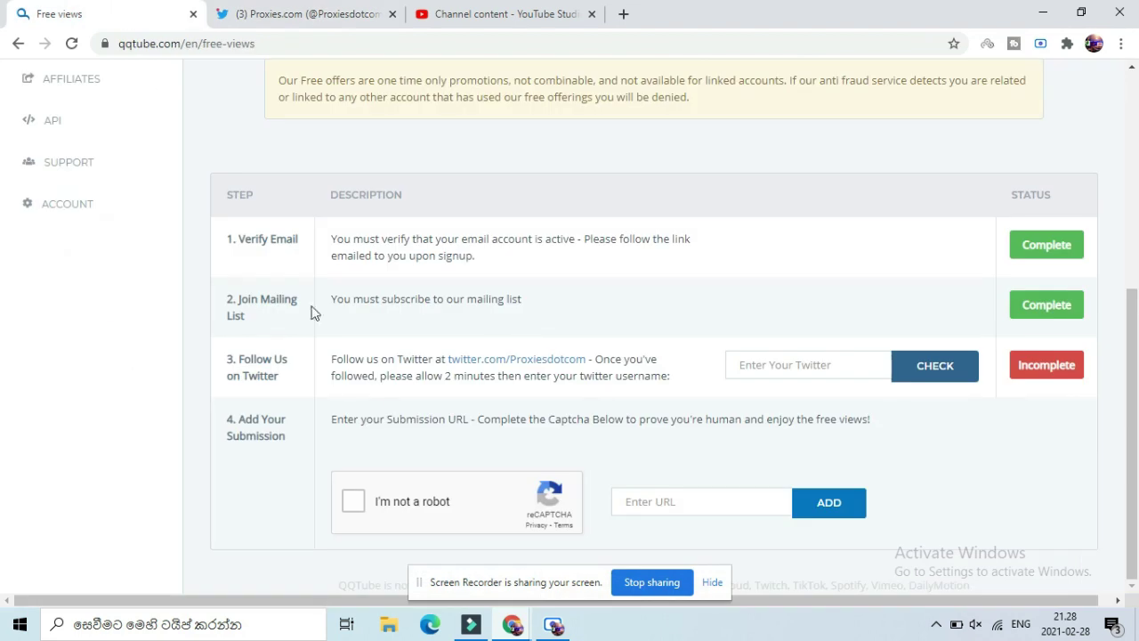
click(503, 13)
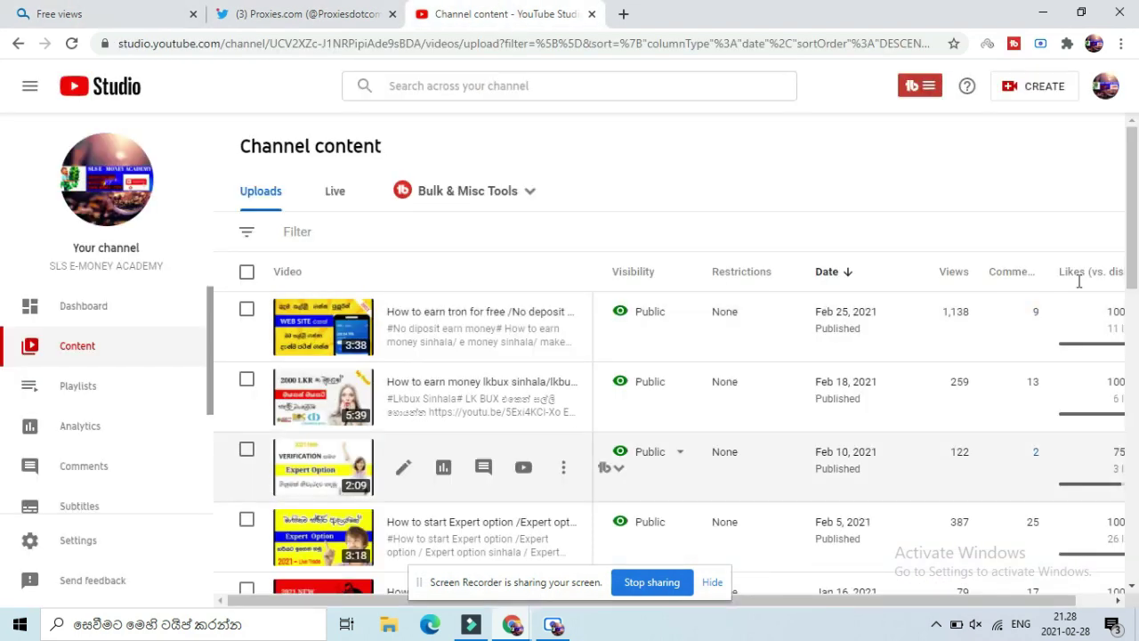
scroll(1136, 259, down, 1)
scroll(552, 347, up, 1)
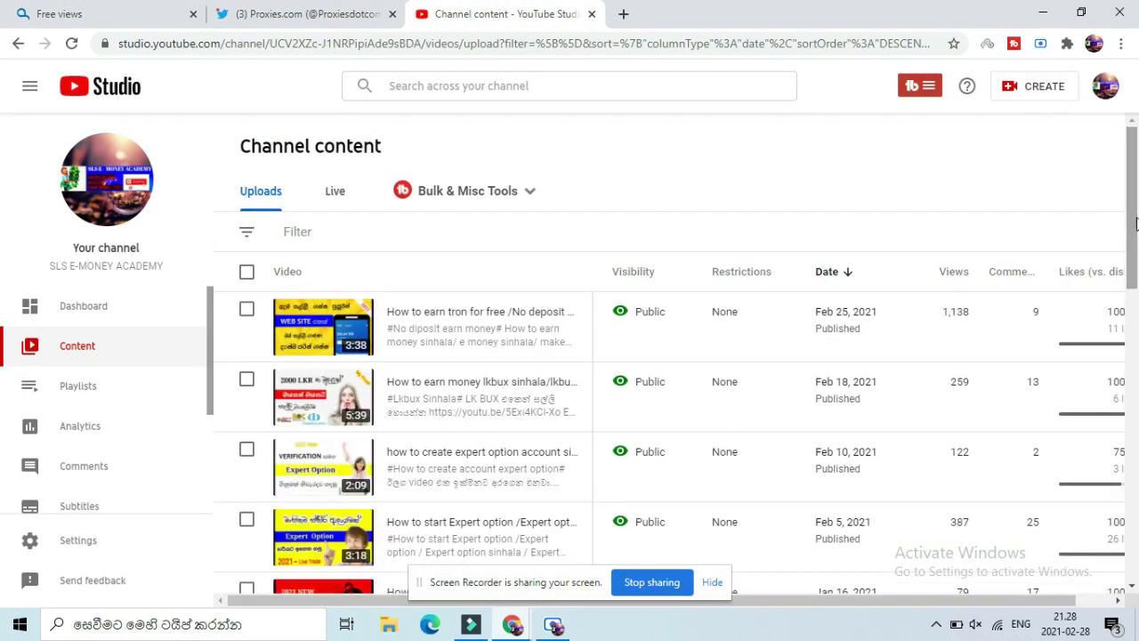
Step: Copy the Feb 18 video's shareable link from its Options menu
mouse_move(570, 336)
mouse_move(570, 400)
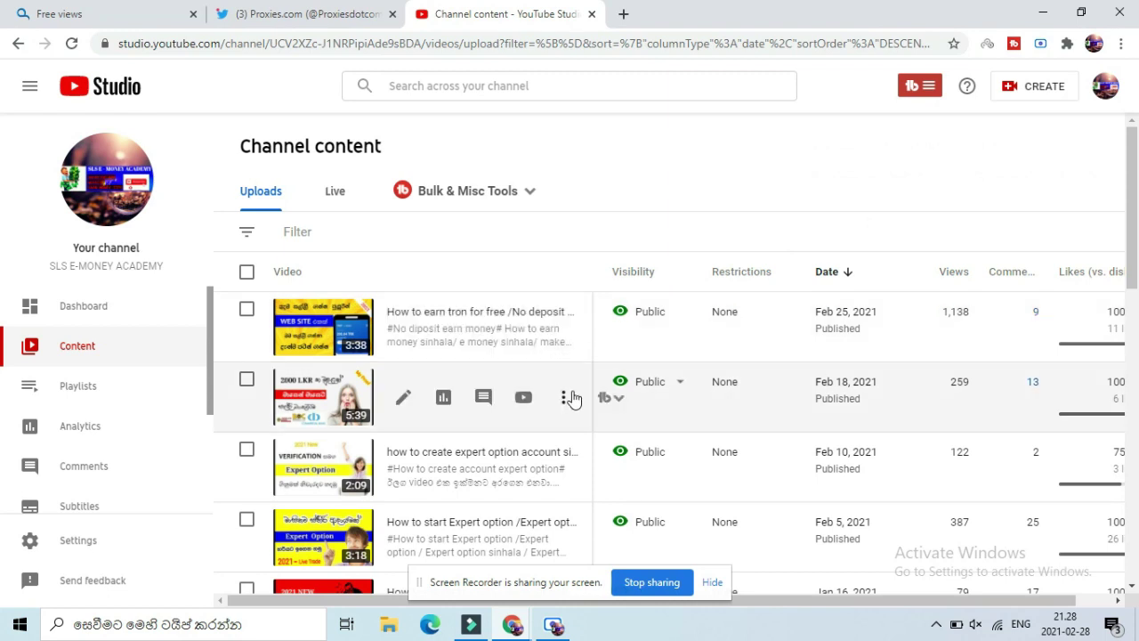
click(565, 401)
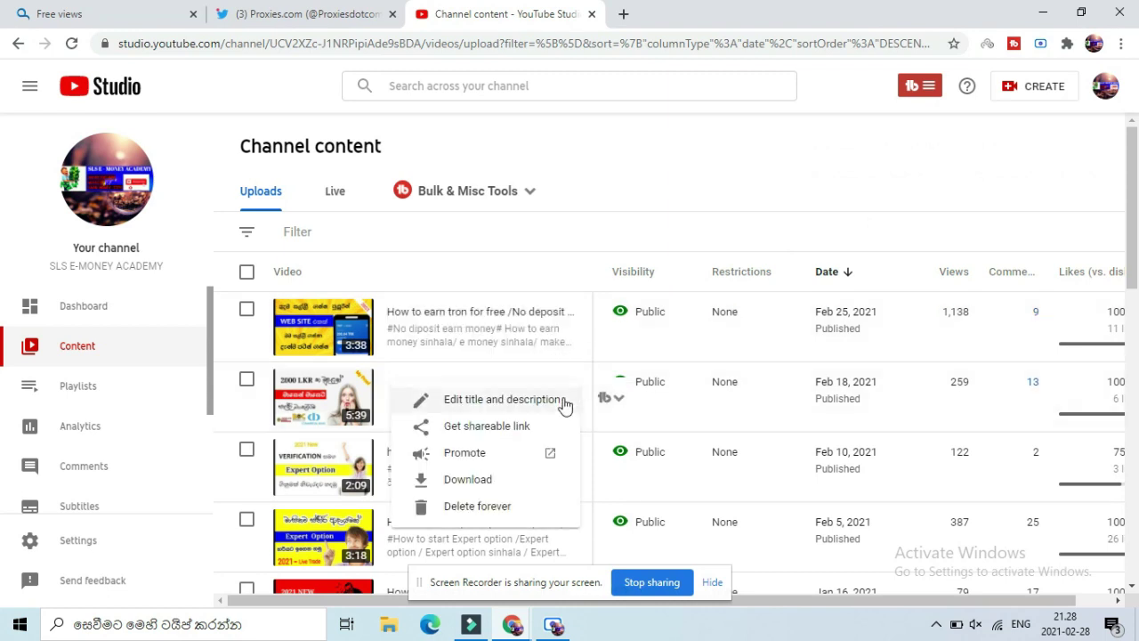
click(510, 428)
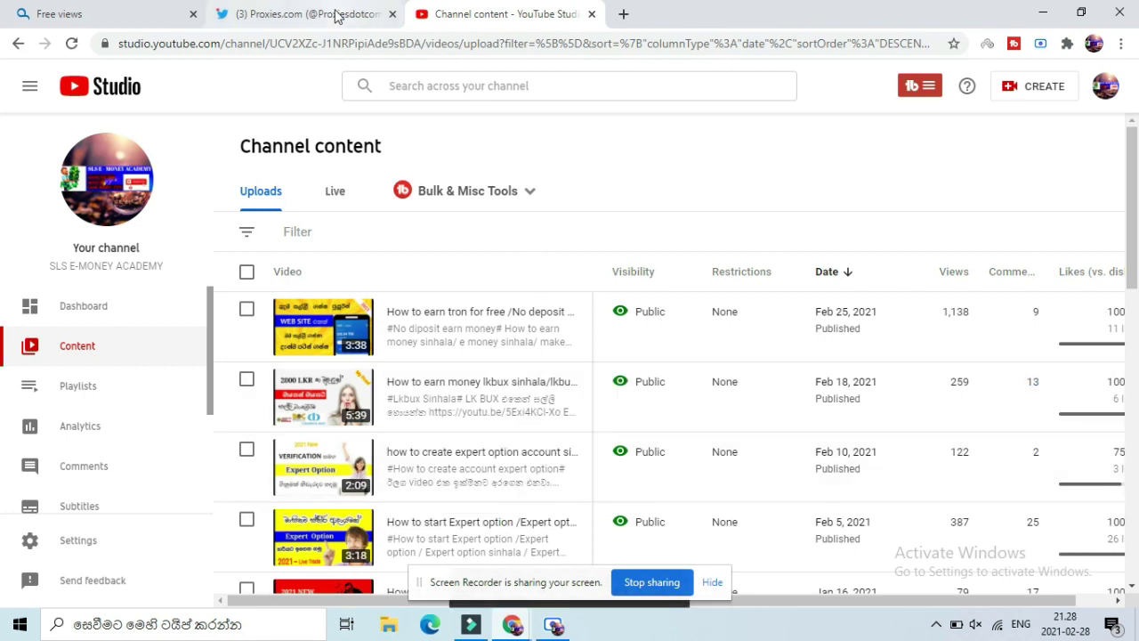
Step: Paste the copied youtu.be link into QQTube's Enter URL field
click(133, 11)
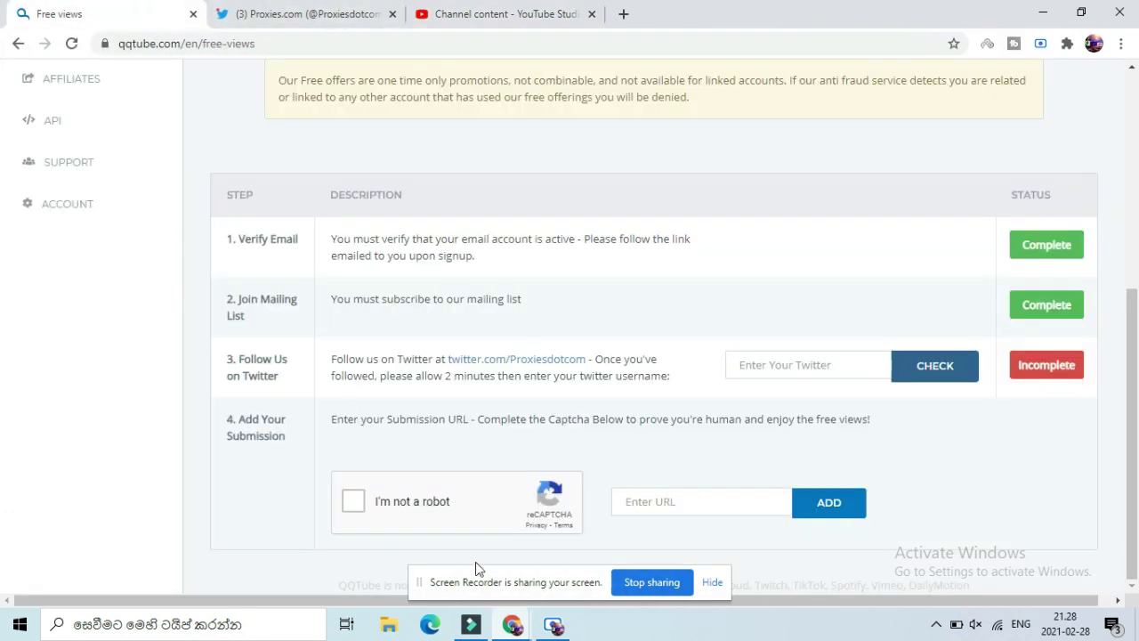
click(654, 503)
right_click(652, 502)
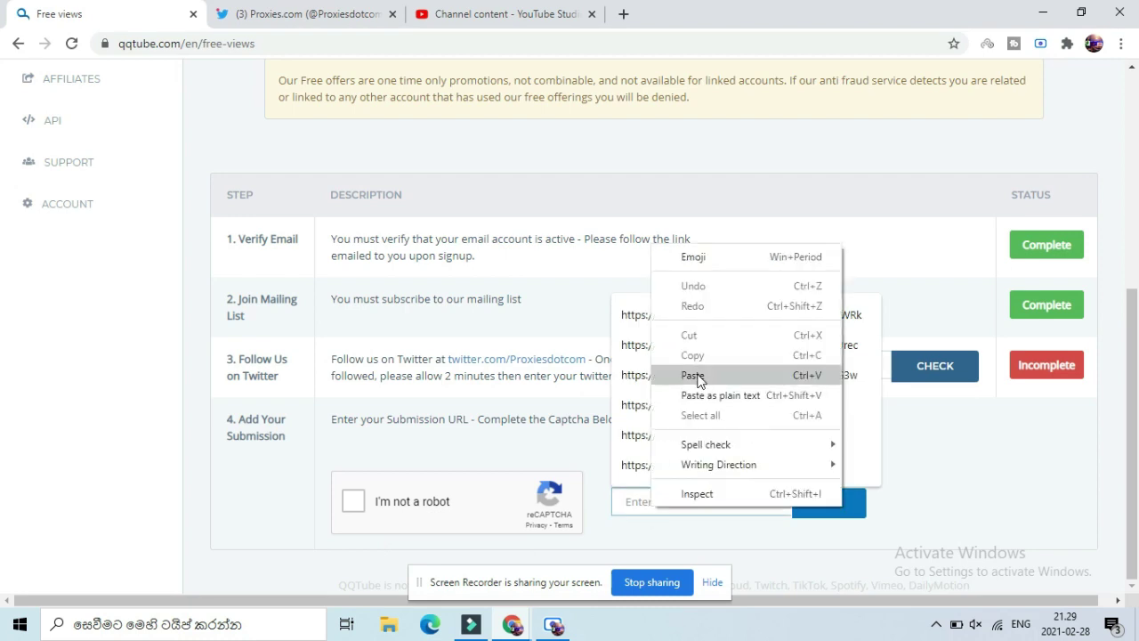
click(687, 374)
click(897, 522)
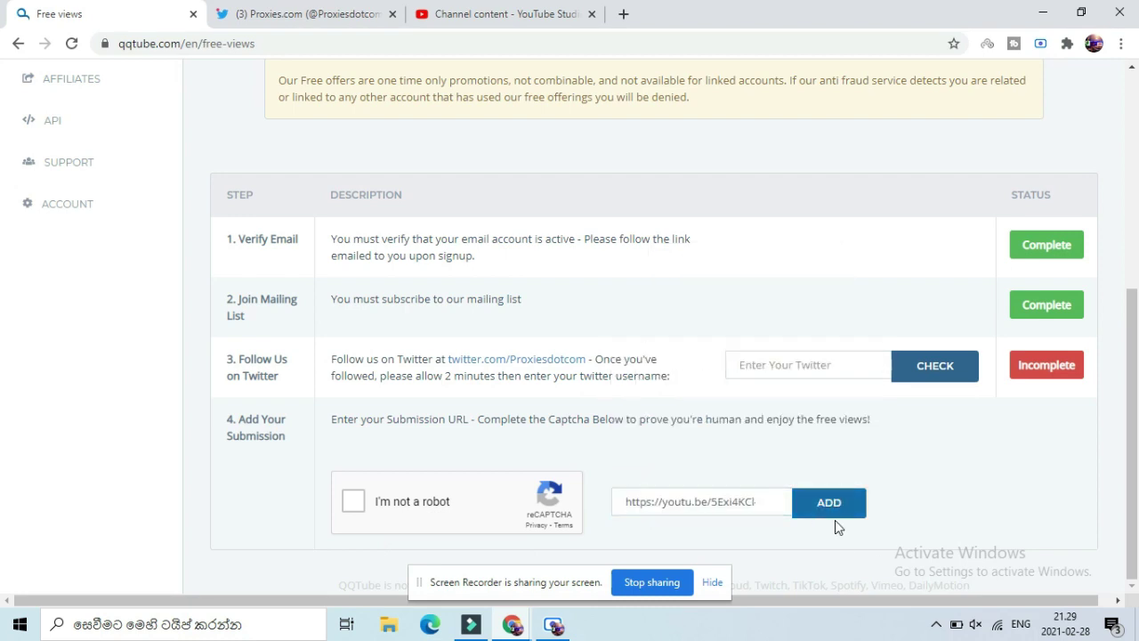